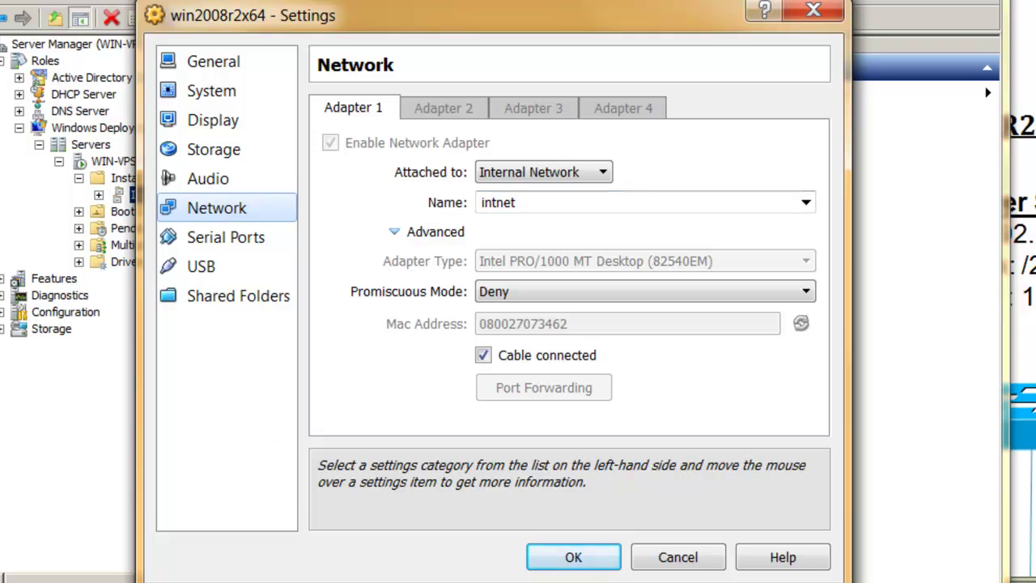
Step: Cancel the win2008r2x64 Settings dialog without saving any changes
left_click(676, 557)
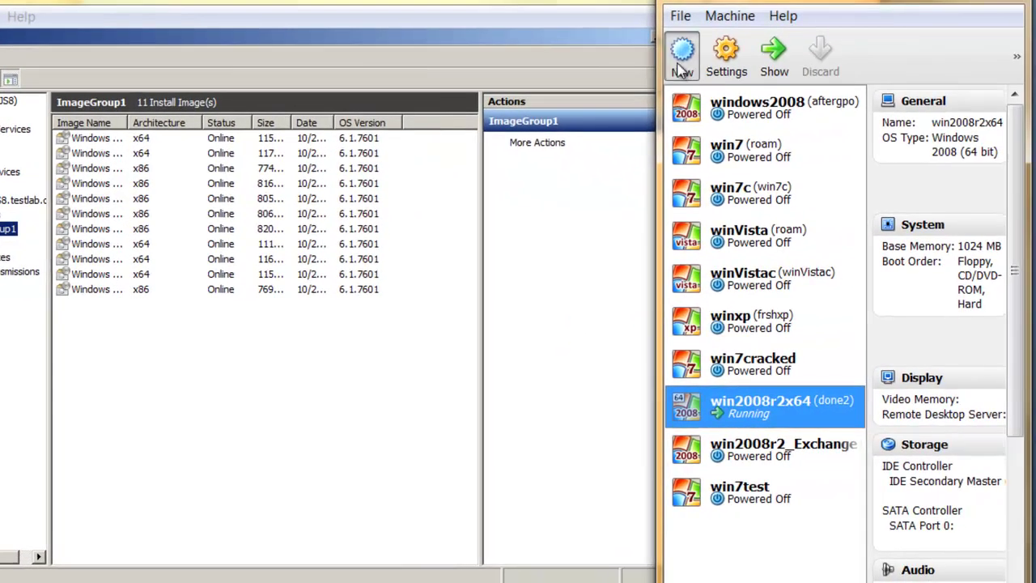
Step: Start a new Windows 7 virtual machine named win7testbox with 512 MB memory
left_click(683, 71)
left_click_drag(781, 103, 295, 103)
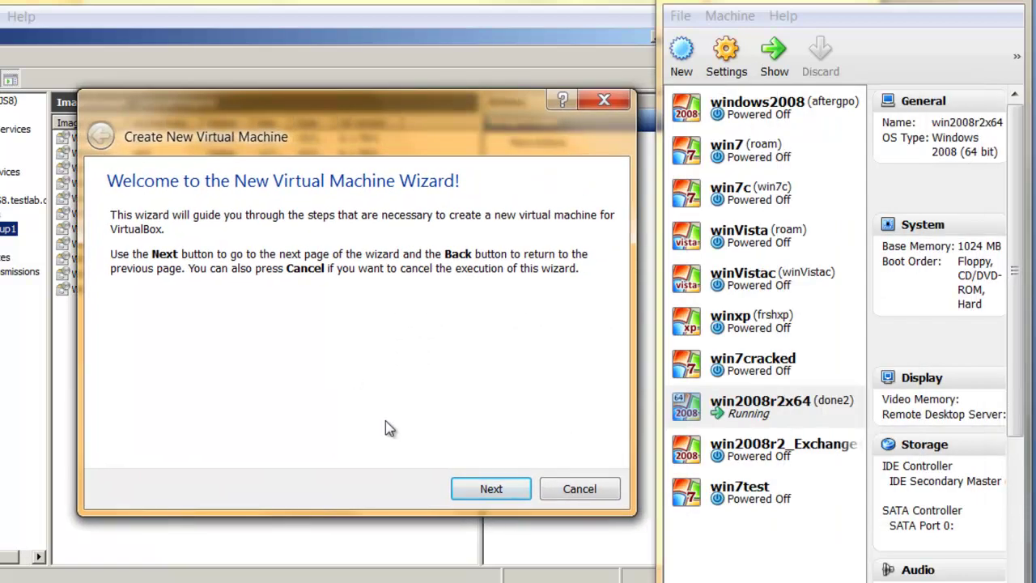
left_click(489, 488)
type("win7testbox")
left_click(484, 494)
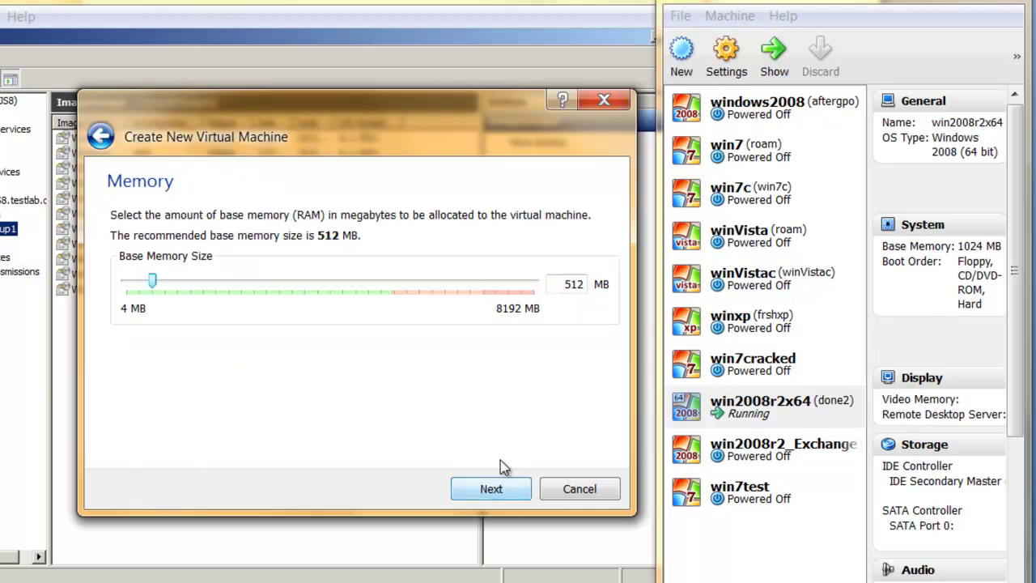
left_click(493, 489)
Step: Add a new 20 GB dynamically allocated VDI disk and finish creating win7testbox
left_click(503, 492)
left_click(509, 479)
left_click(510, 477)
left_click(511, 477)
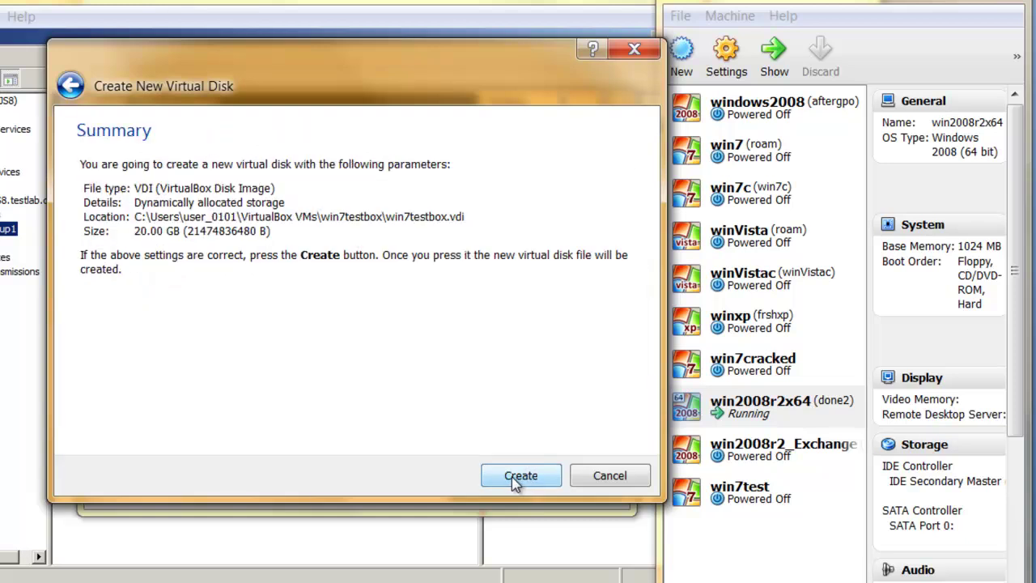
left_click(519, 476)
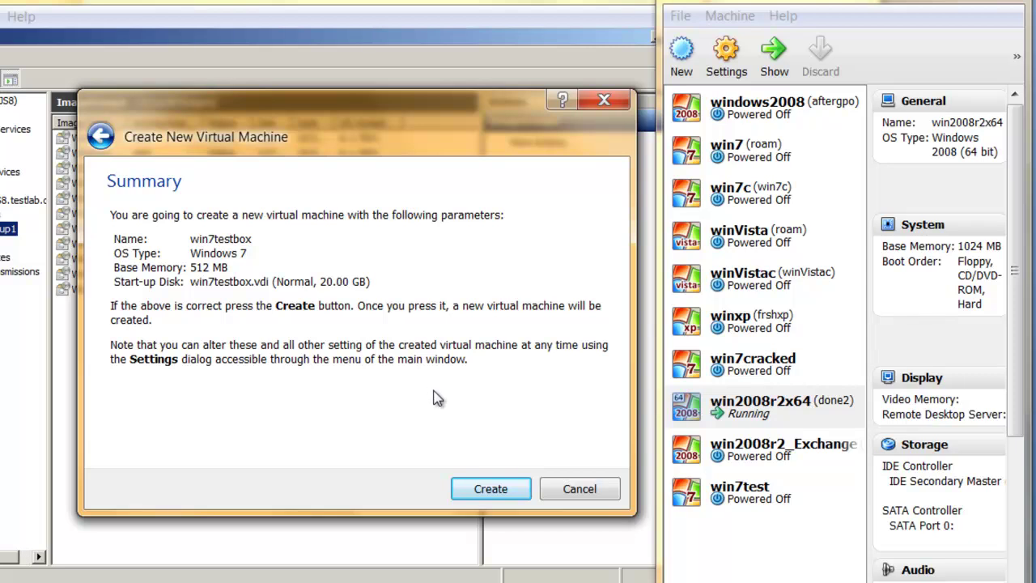
left_click(515, 501)
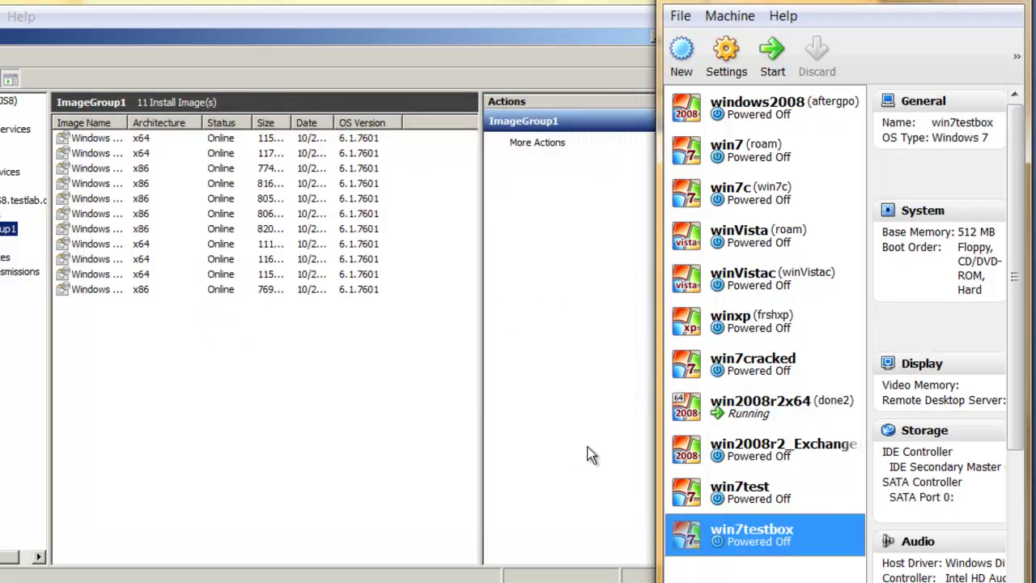
Step: Enable Network booting in win7testbox's settings and move it to the top of the boot order
left_click(729, 70)
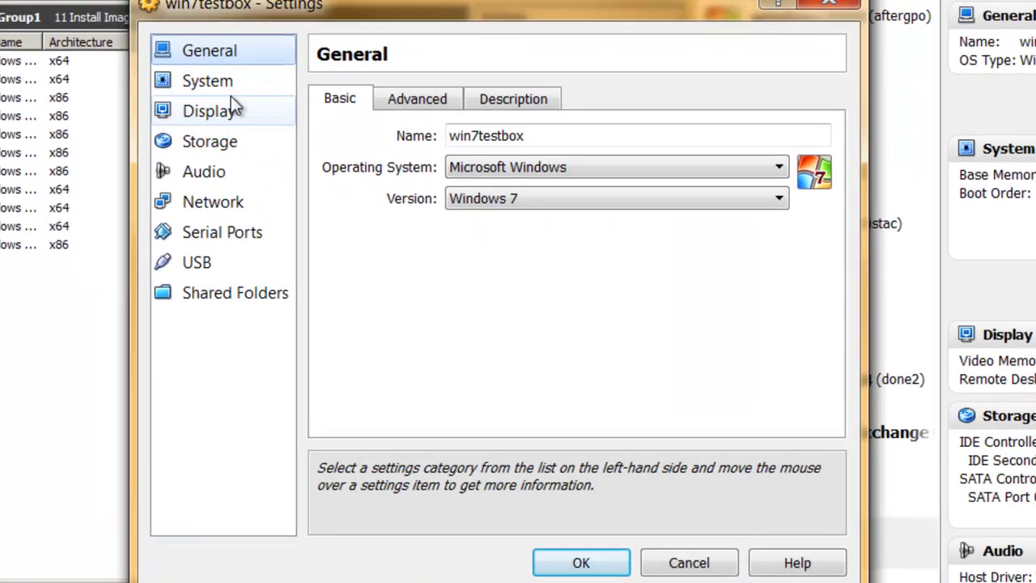
left_click(588, 138)
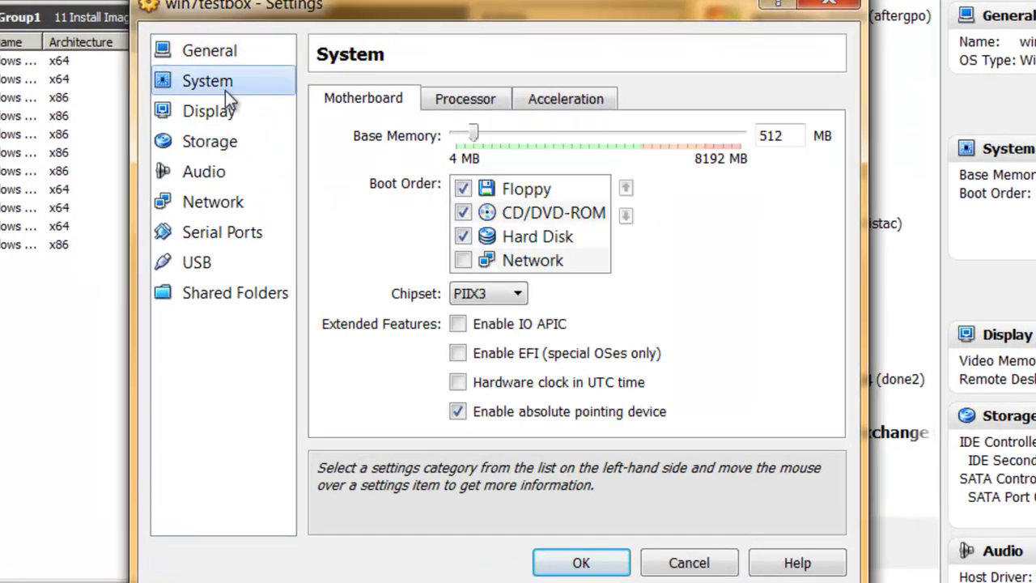
left_click(467, 263)
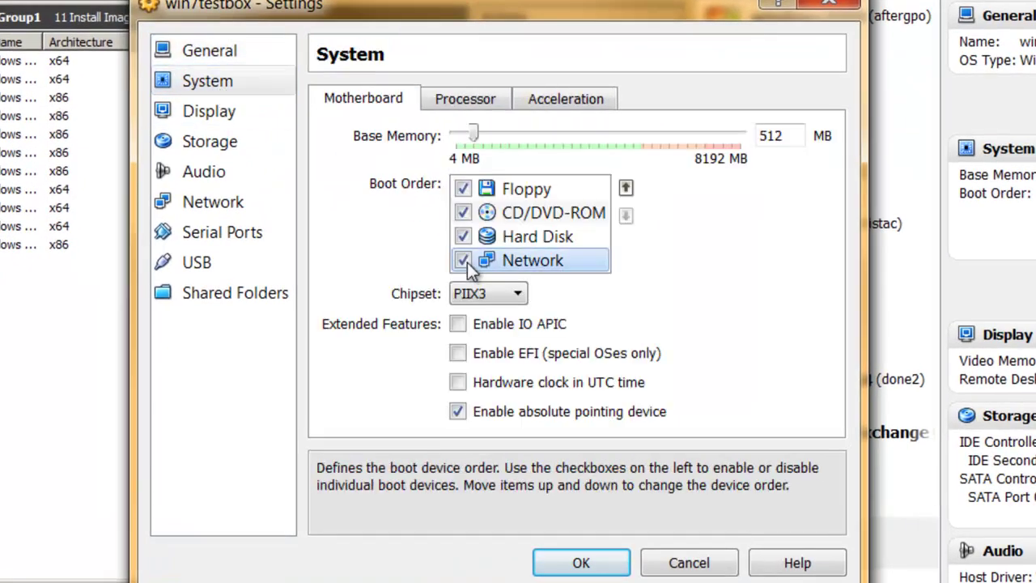
left_click(620, 195)
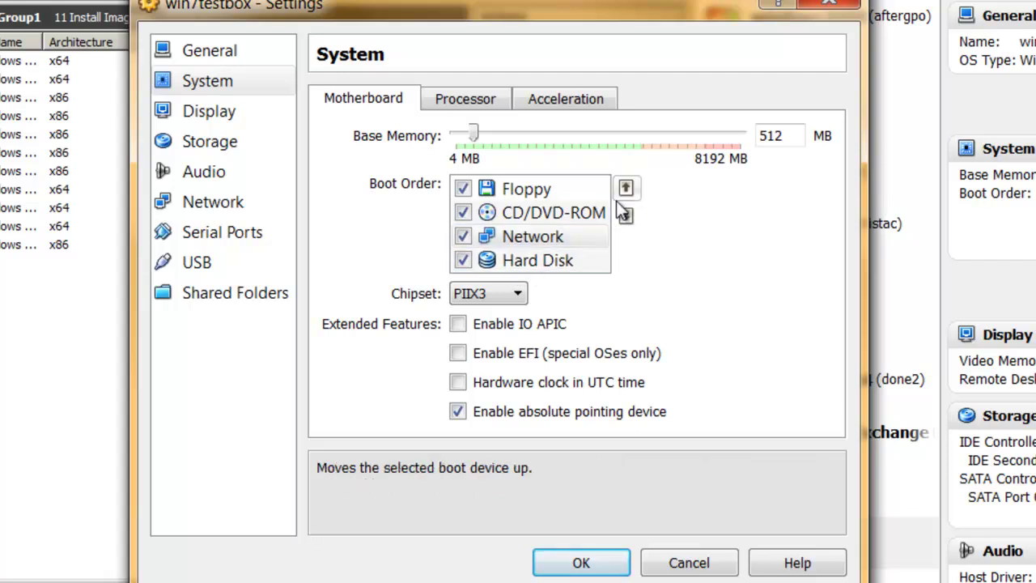
left_click(626, 187)
left_click(626, 188)
Step: Attach Adapter 1 to the Internal Network 'intnet', leaving the adapter type unchanged
left_click(243, 202)
left_click(487, 165)
left_click(518, 237)
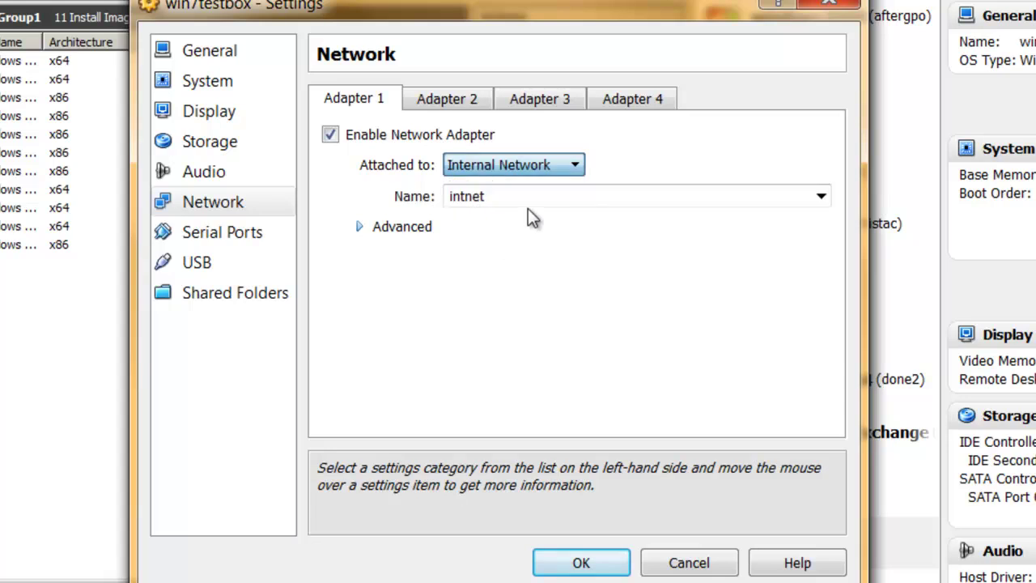
left_click(403, 227)
left_click(599, 258)
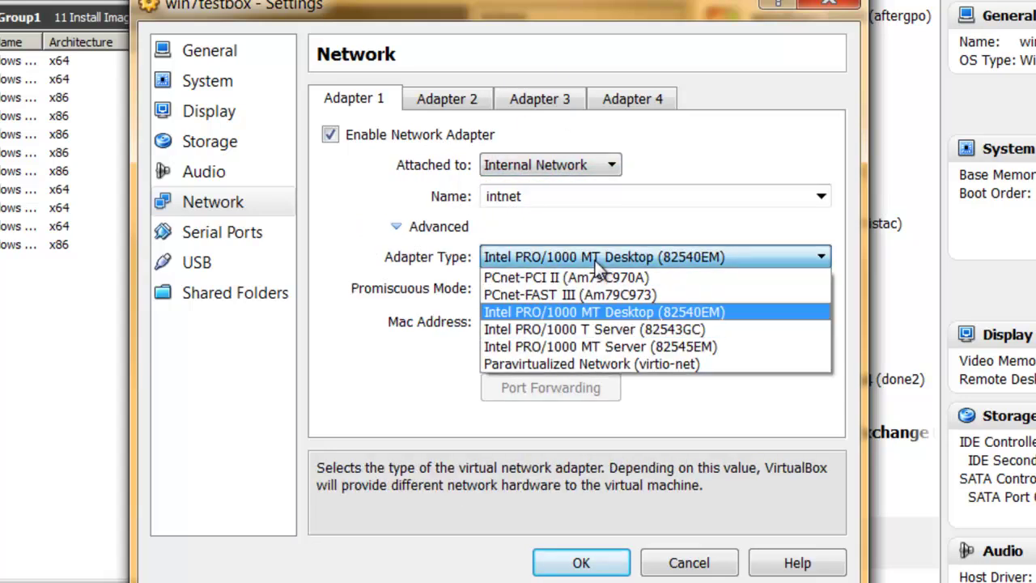
left_click(595, 263)
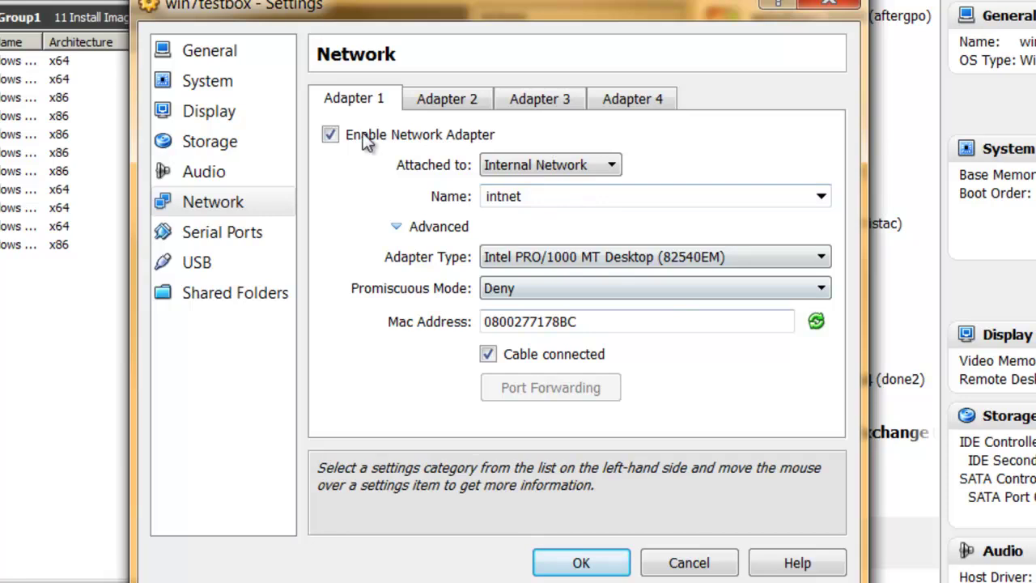
left_click(254, 208)
Step: Recheck the Network-first boot order and save the settings
left_click(202, 83)
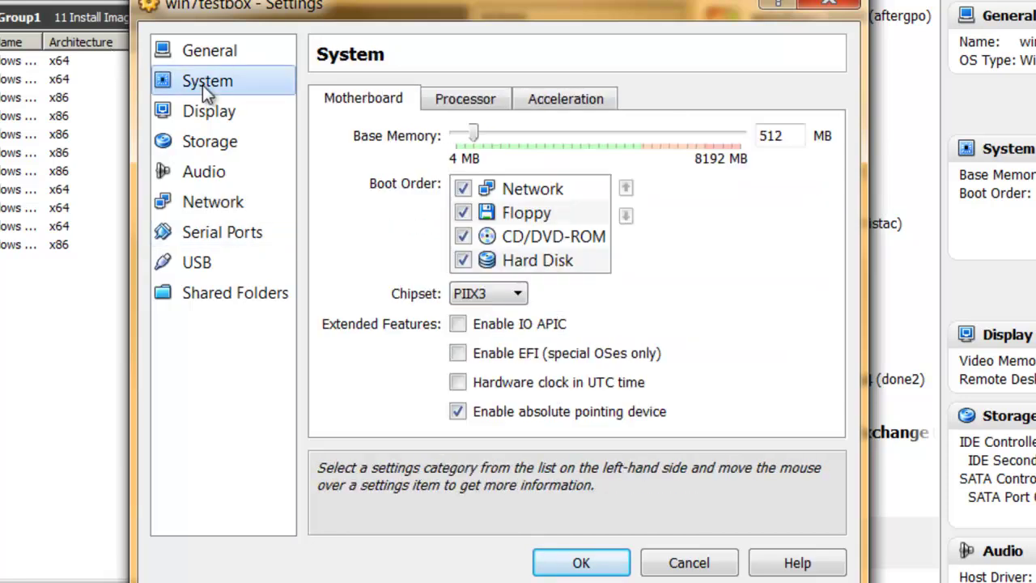
left_click(217, 53)
left_click(219, 84)
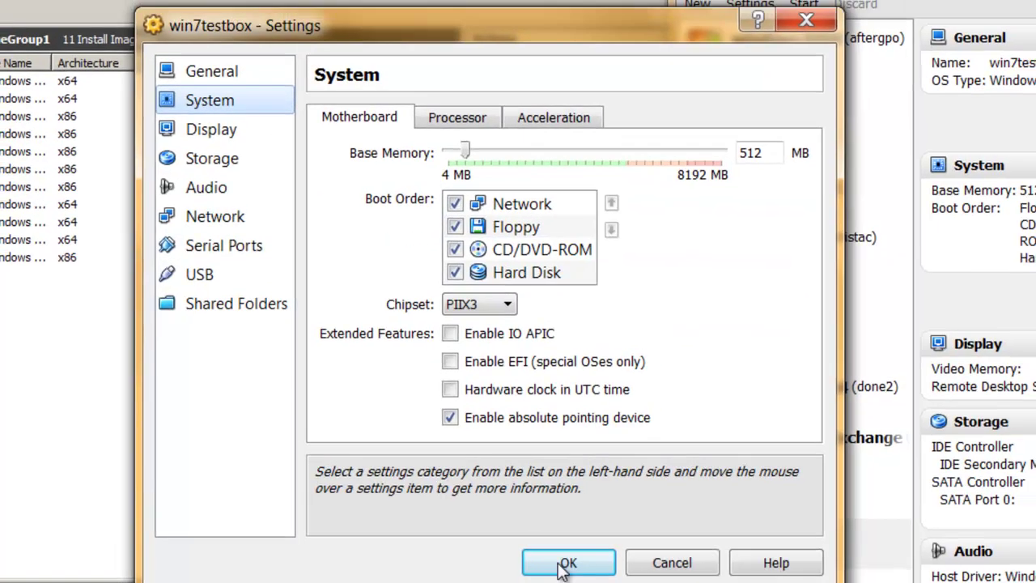
left_click(581, 563)
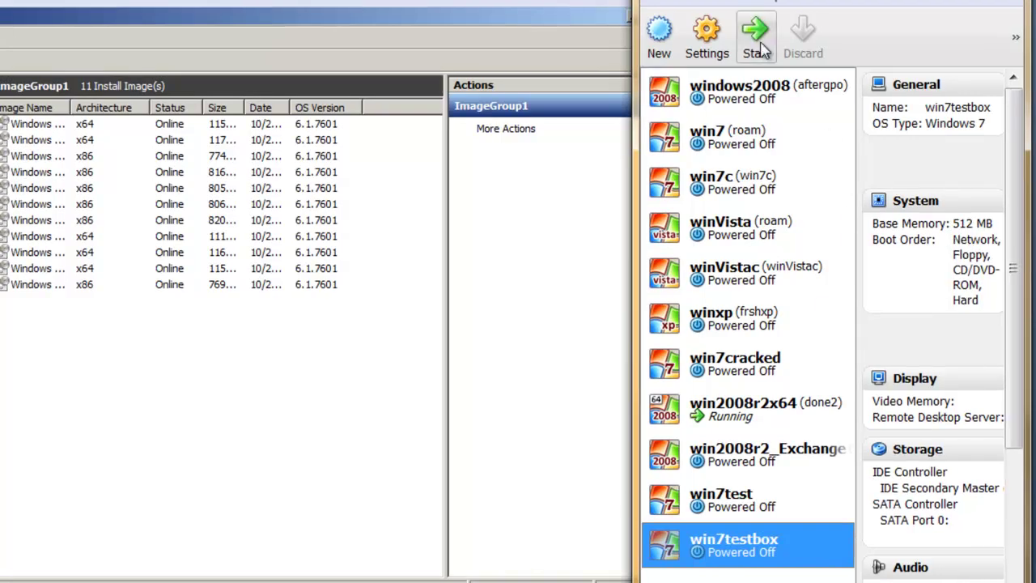
Step: Start win7testbox, skip the First Run Wizard, and network-boot with F12
left_click(759, 47)
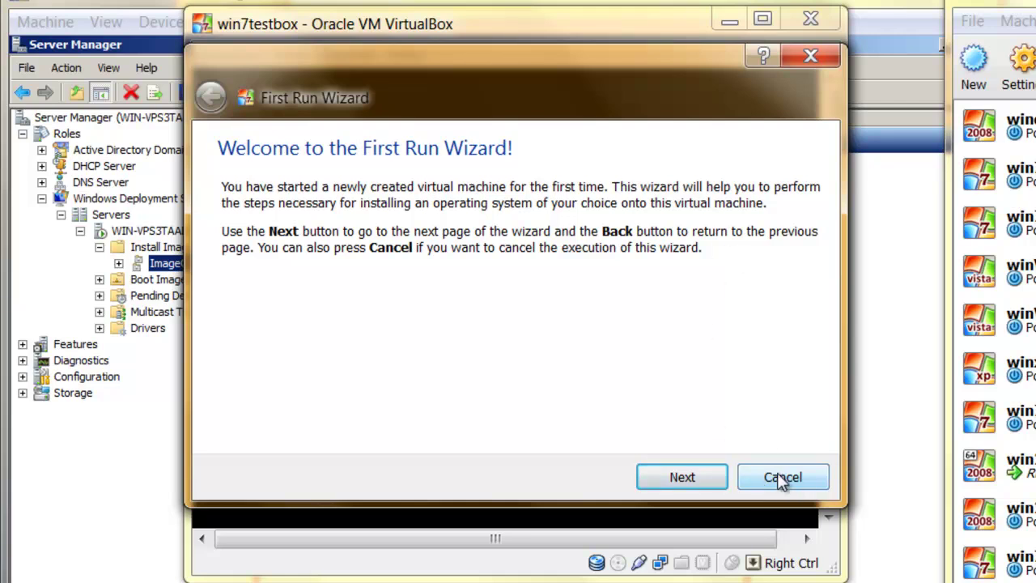
left_click(779, 478)
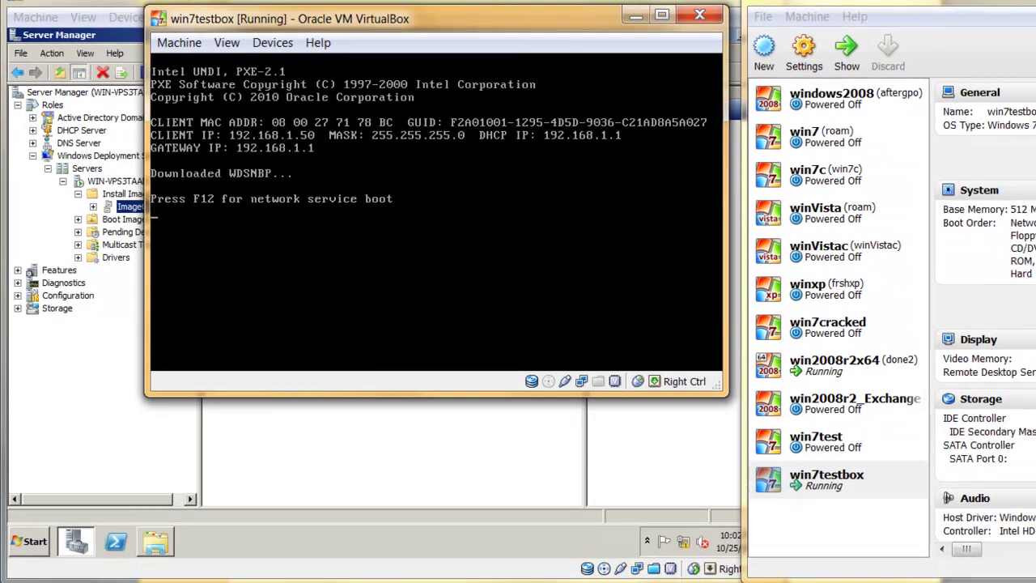
key("F12")
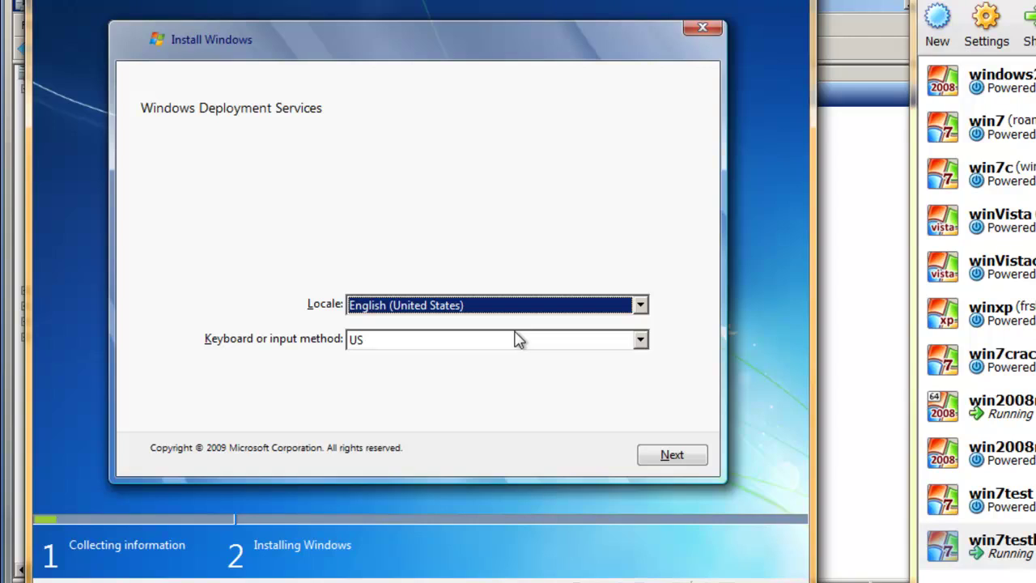
Step: Continue past the locale page and sign in with the testlab domain administrator account and password
left_click_drag(513, 5, 569, 16)
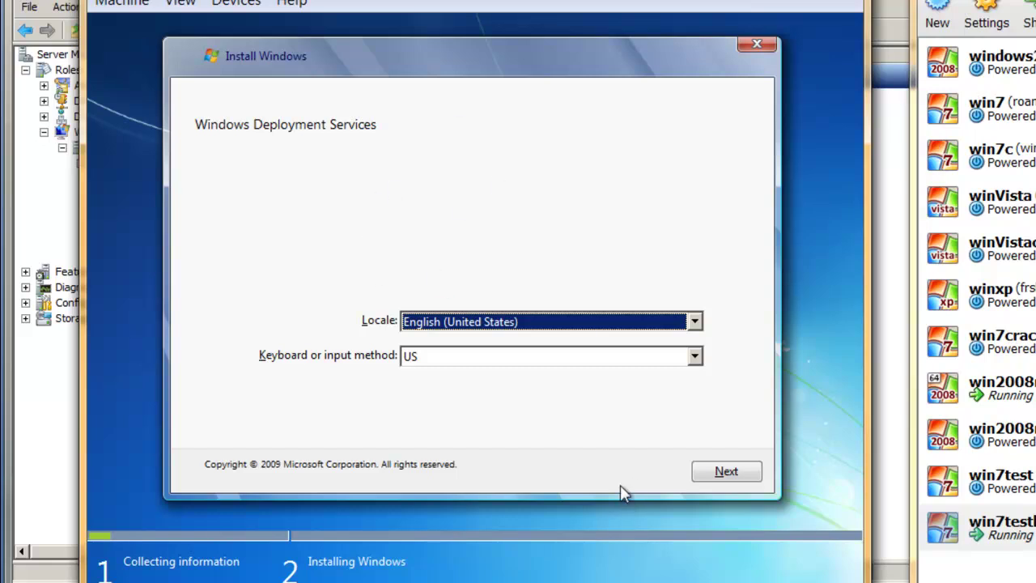
left_click(727, 472)
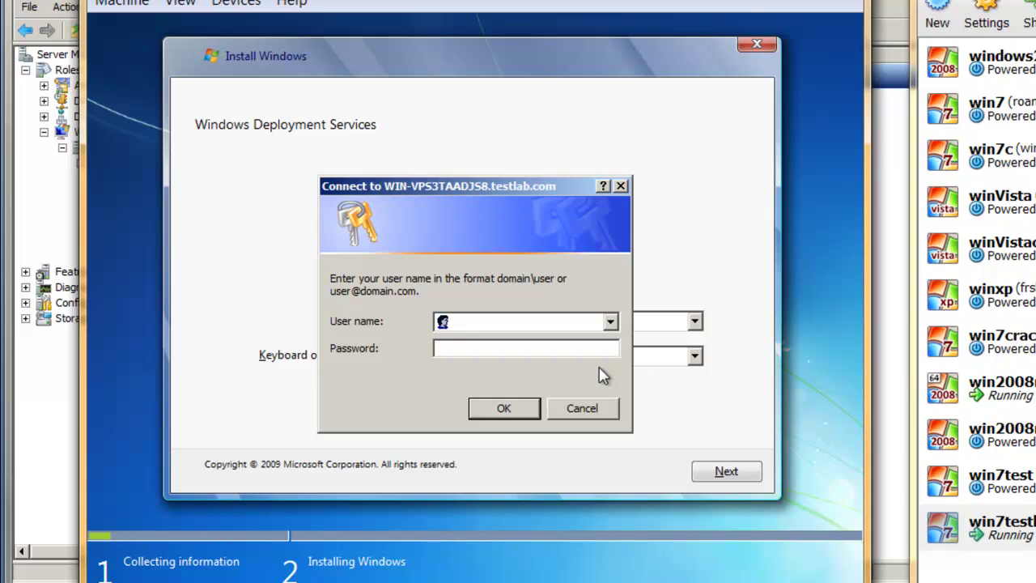
type("testlab\\Administrator")
key("Tab")
type("••••••")
key("Return")
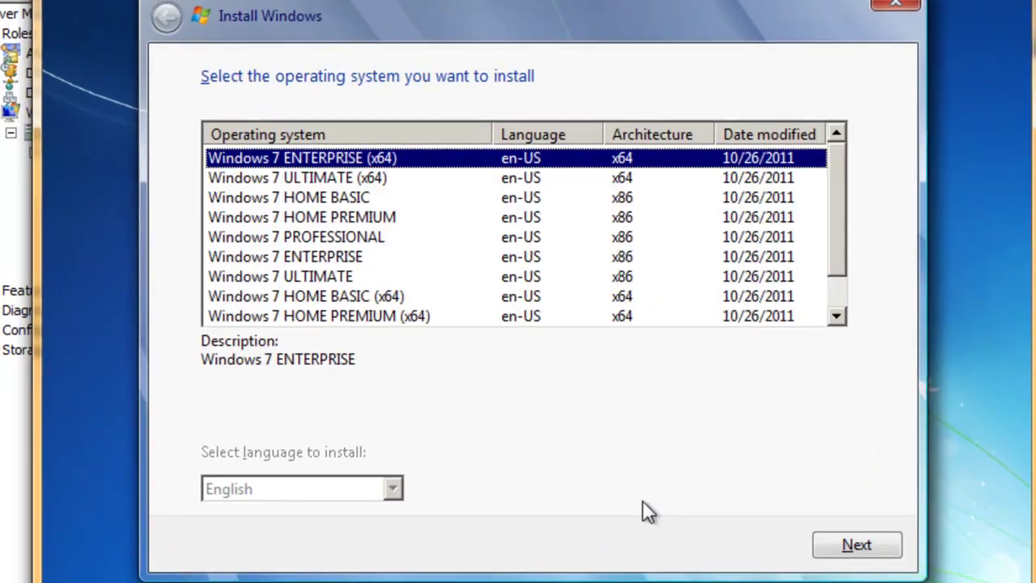
Step: Select the Windows 7 STARTER edition and continue to the install-location page
left_click(467, 220)
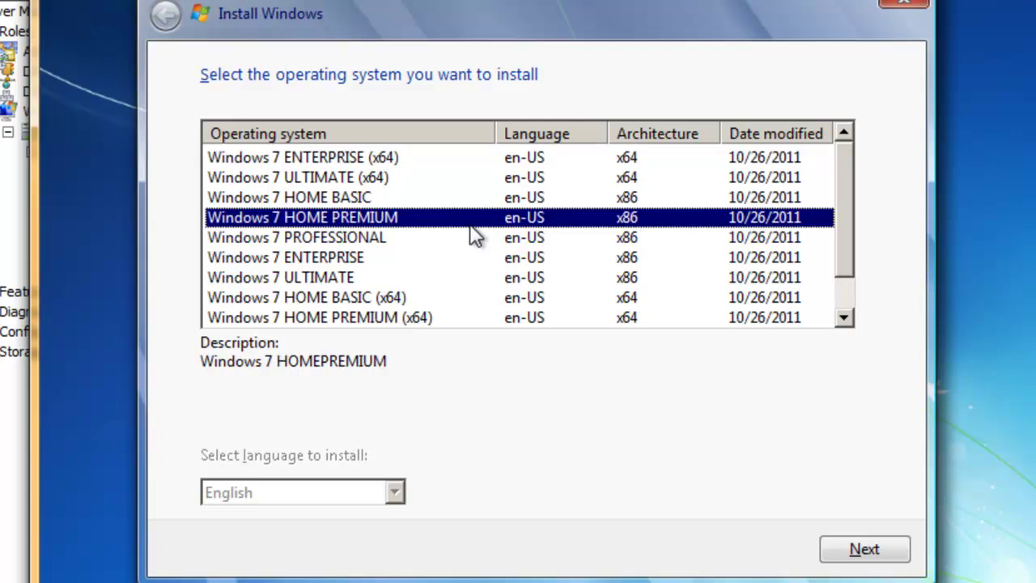
scroll(470, 227, "down", 1)
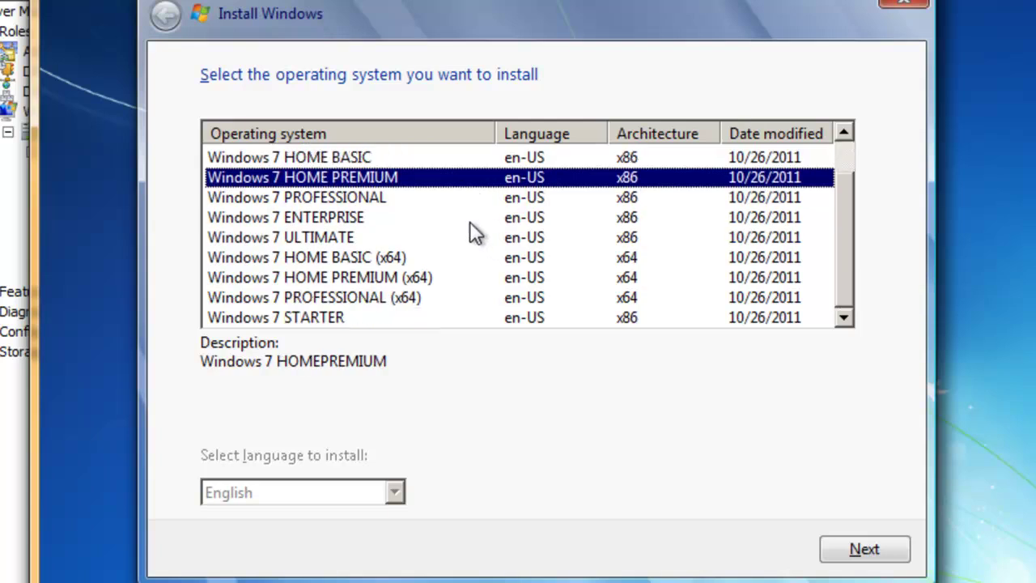
left_click(369, 258)
left_click(360, 221)
scroll(366, 228, "up", 1)
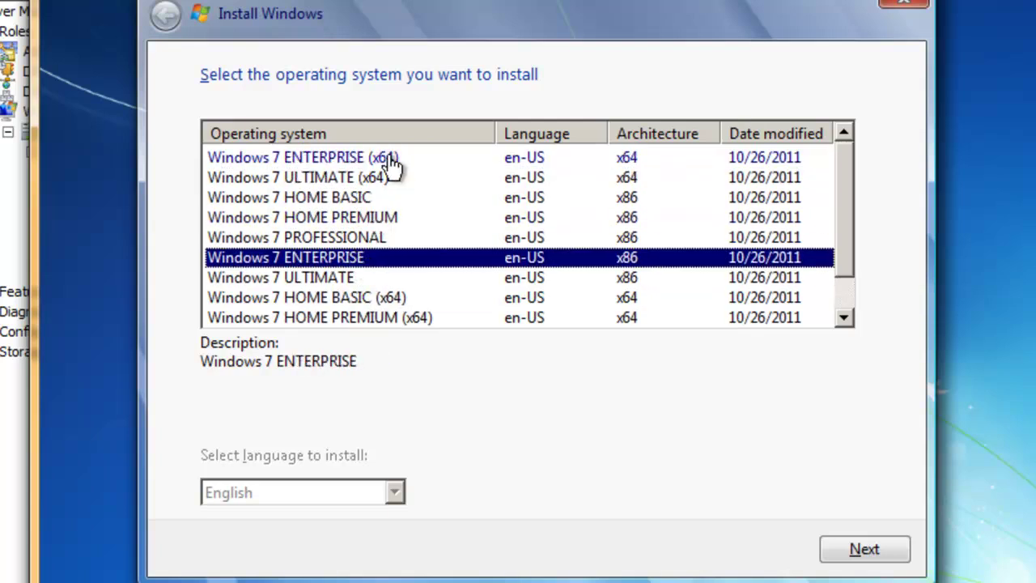
left_click(364, 201)
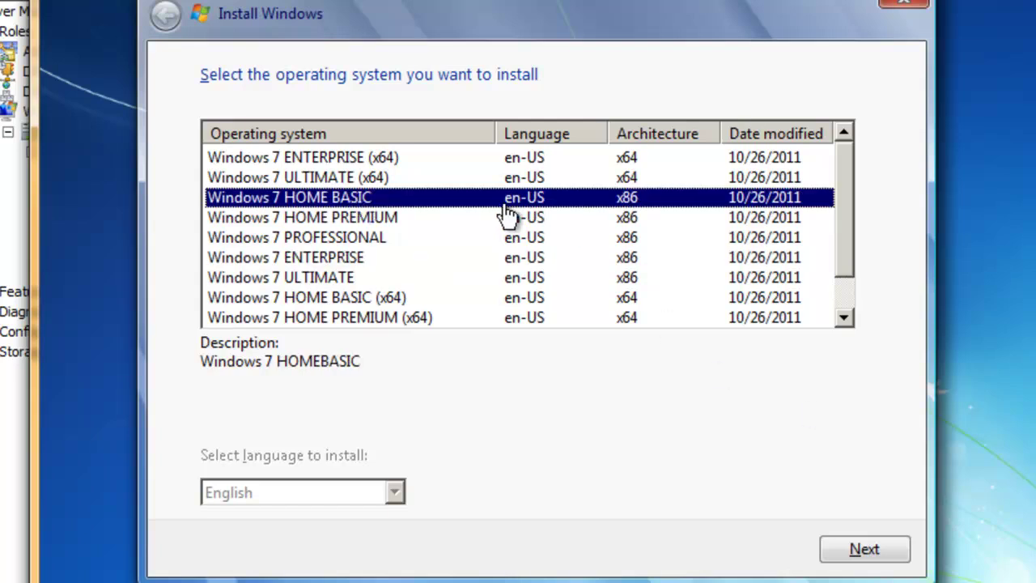
scroll(486, 231, "down", 1)
left_click(422, 319)
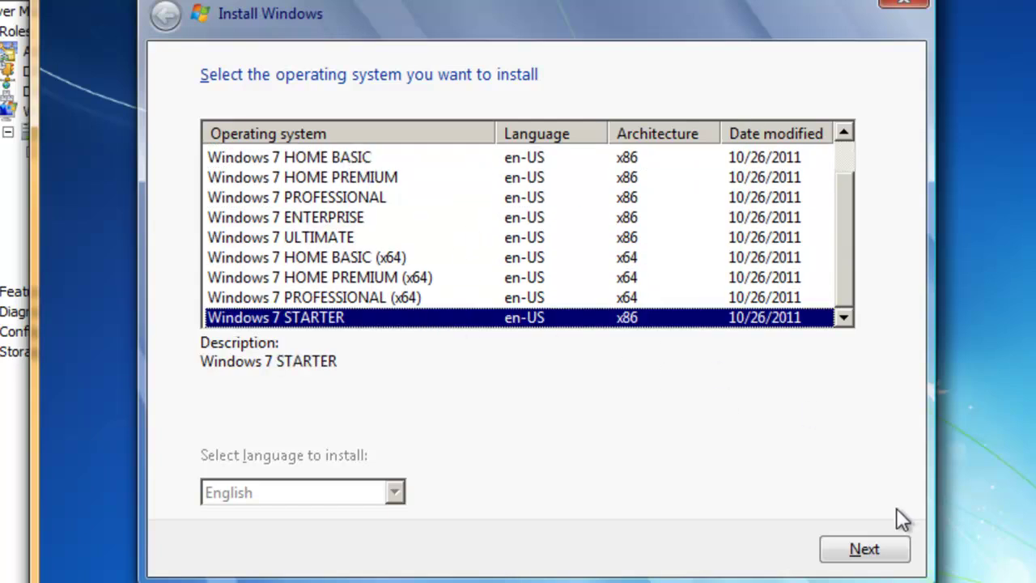
left_click(864, 552)
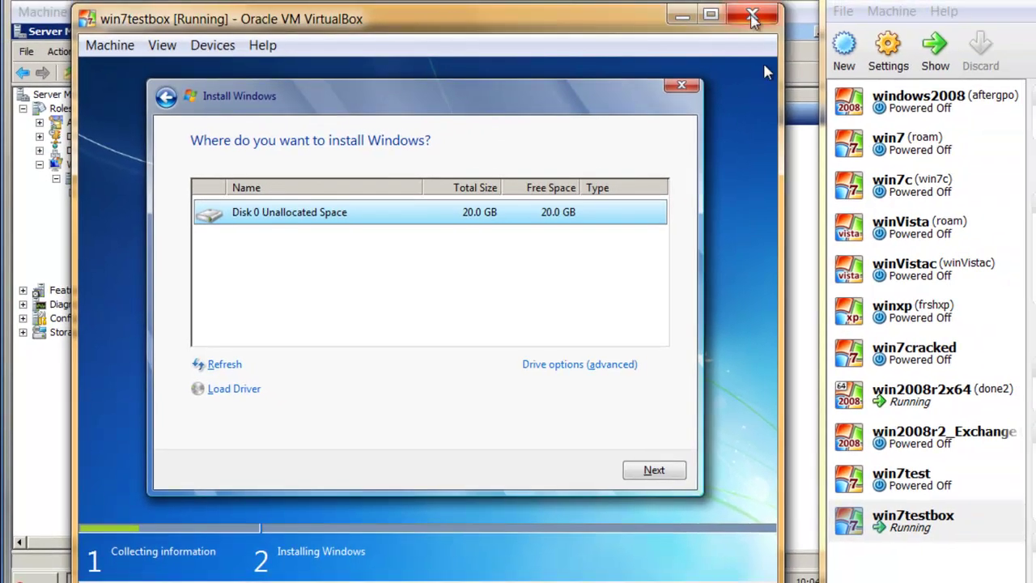
Step: Close the win7testbox window, choosing to power off the machine
left_click(752, 17)
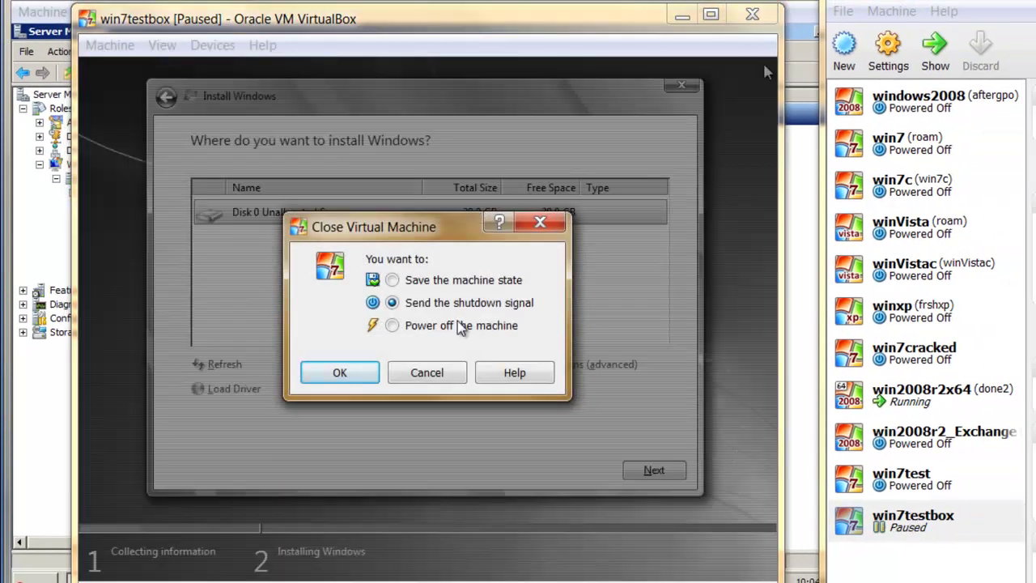
left_click(417, 326)
left_click(365, 373)
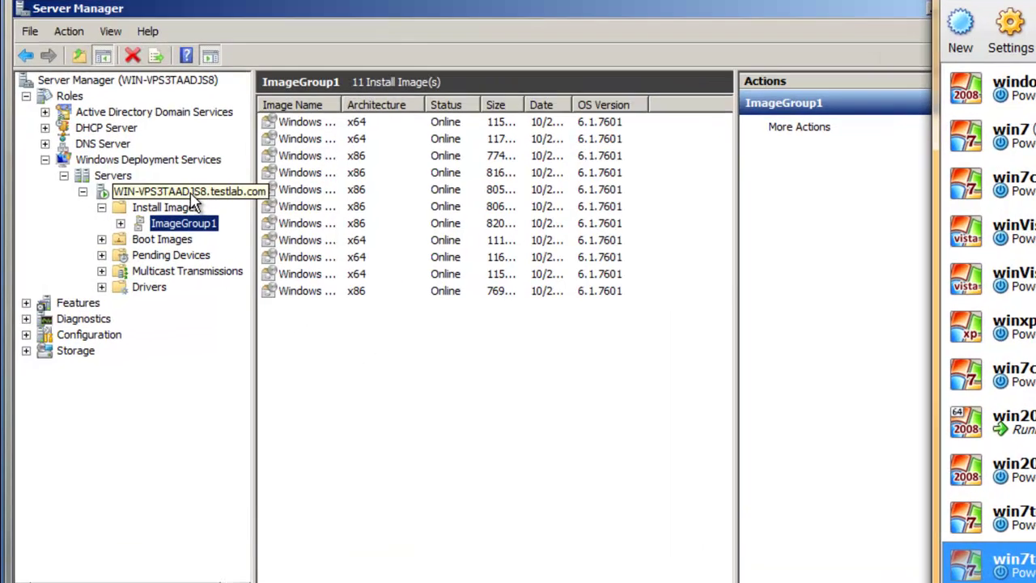
Step: Set the WDS server's boot policy to always continue PXE boot for known and unknown clients
left_click(121, 194)
right_click(120, 195)
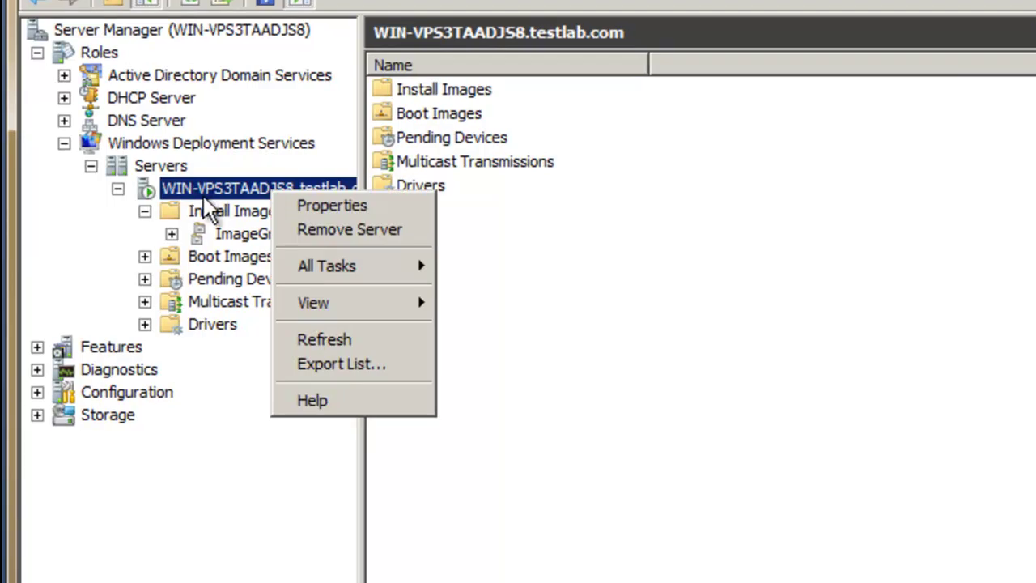
left_click(329, 206)
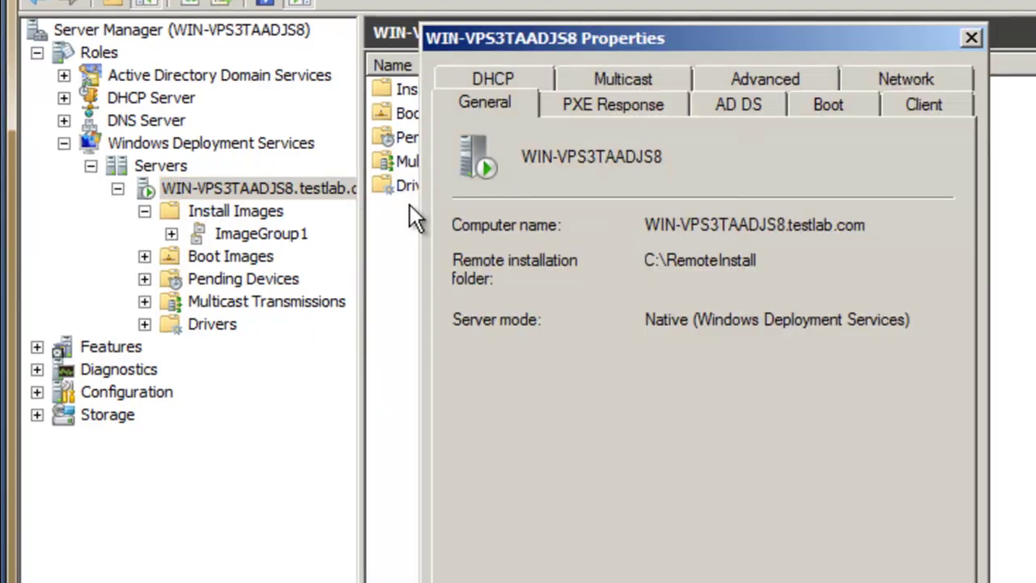
left_click(834, 106)
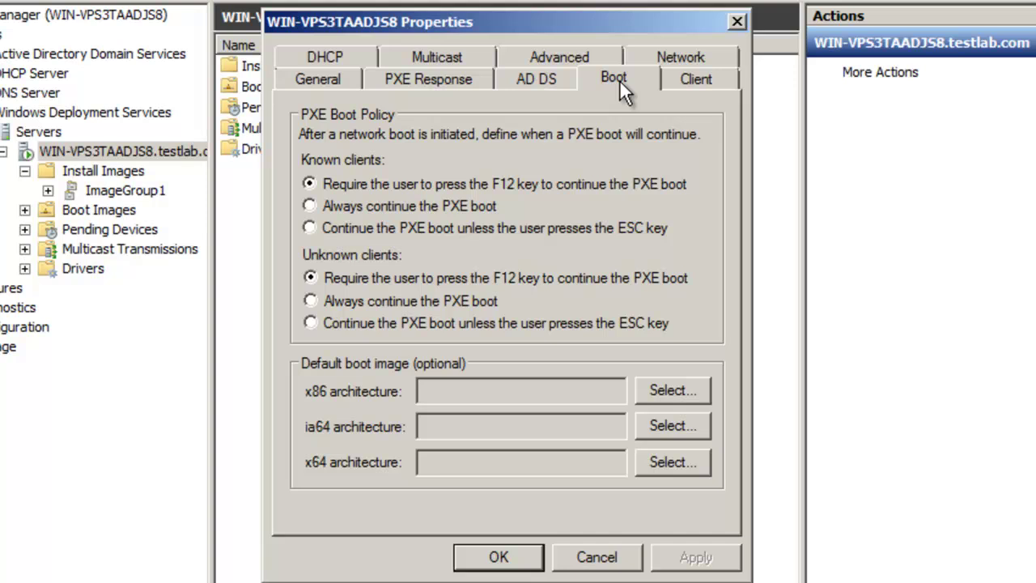
left_click(392, 206)
left_click(402, 303)
left_click(694, 557)
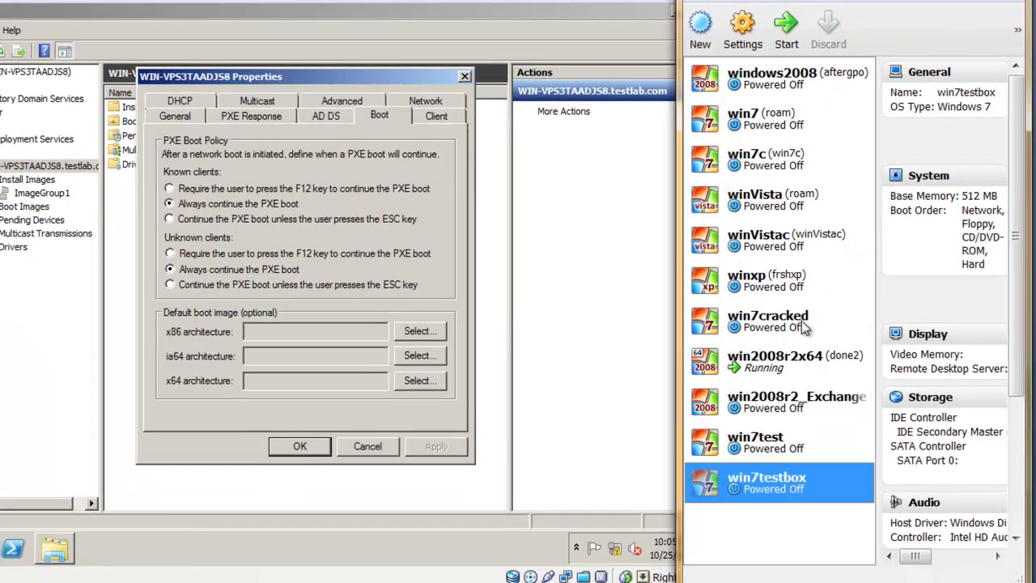
Step: Boot win7testbox to the WDS locale page, then power it off
left_click(786, 26)
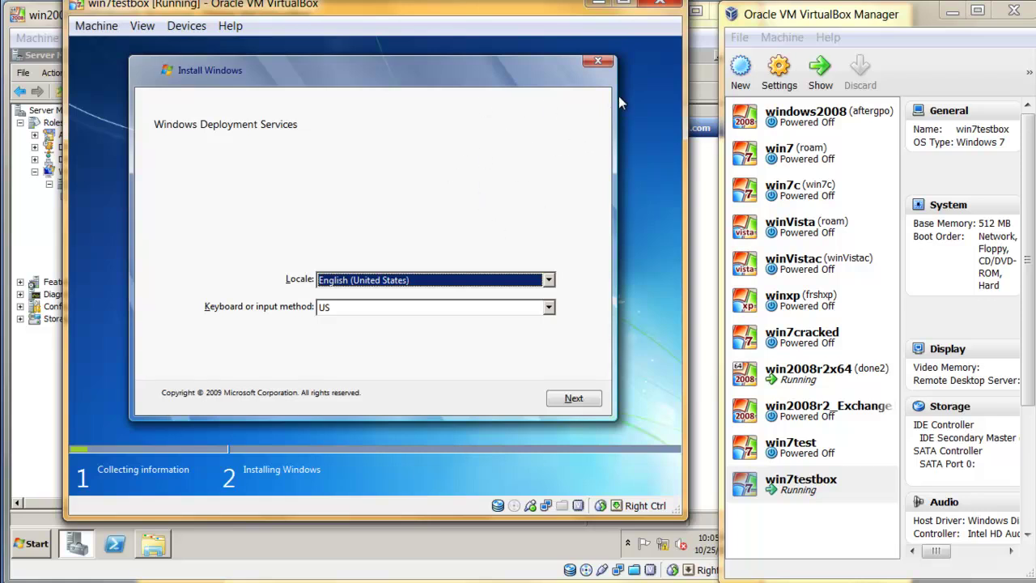
left_click(660, 2)
left_click(320, 312)
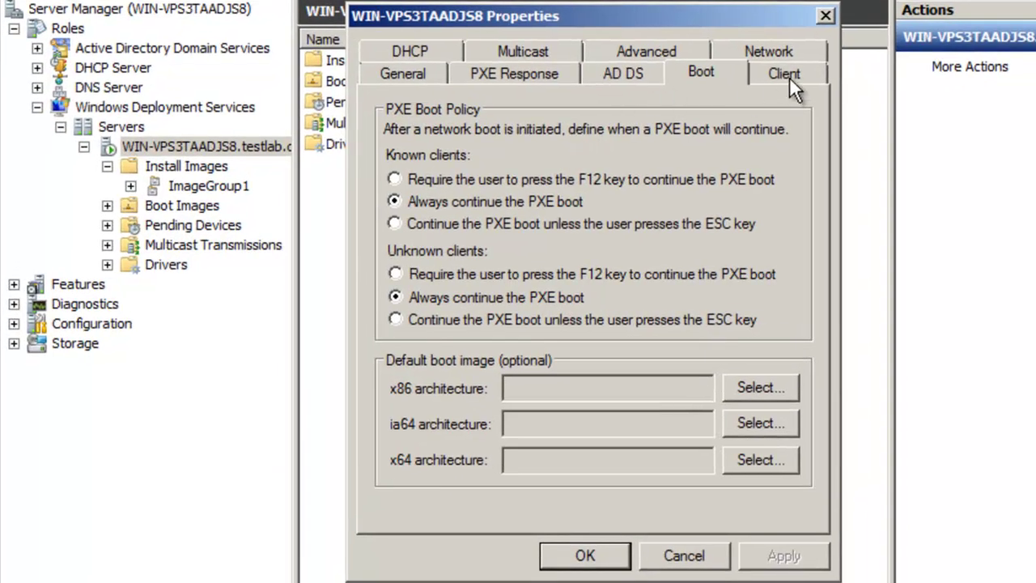
Step: Review the WDS server's Client, Network, Advanced, Multicast, DHCP and General tabs
left_click(789, 80)
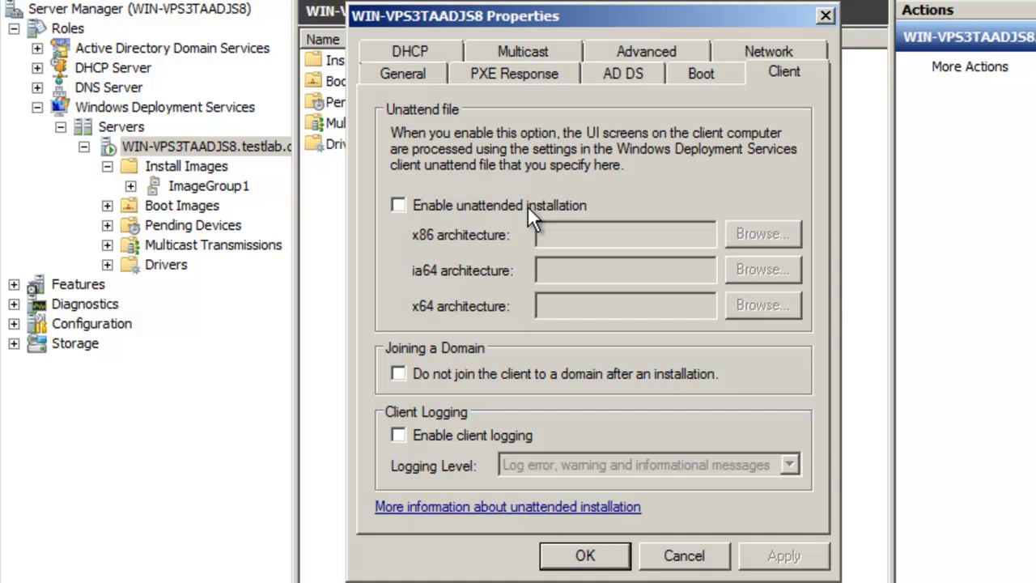
left_click(782, 51)
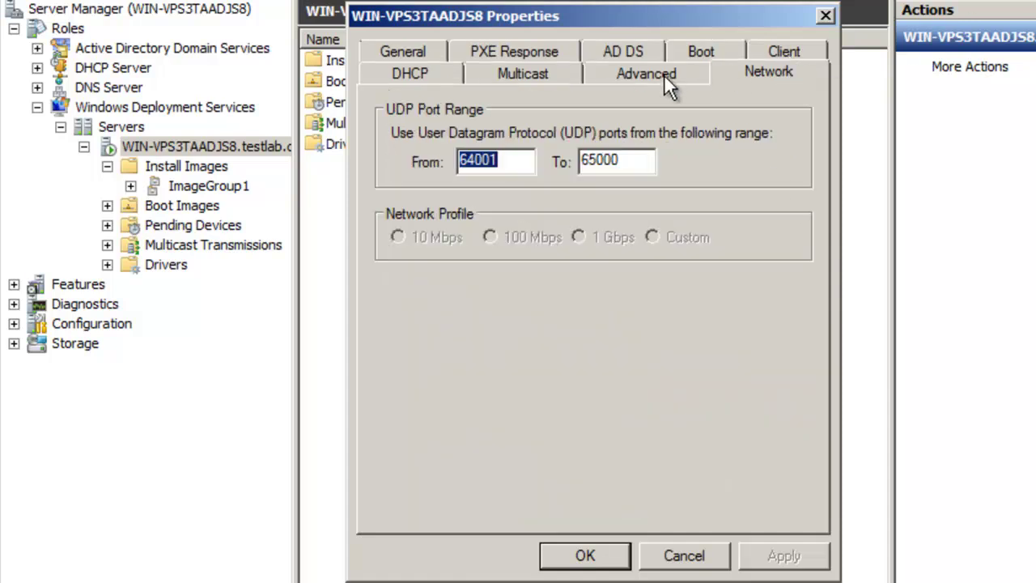
left_click(660, 71)
left_click(534, 73)
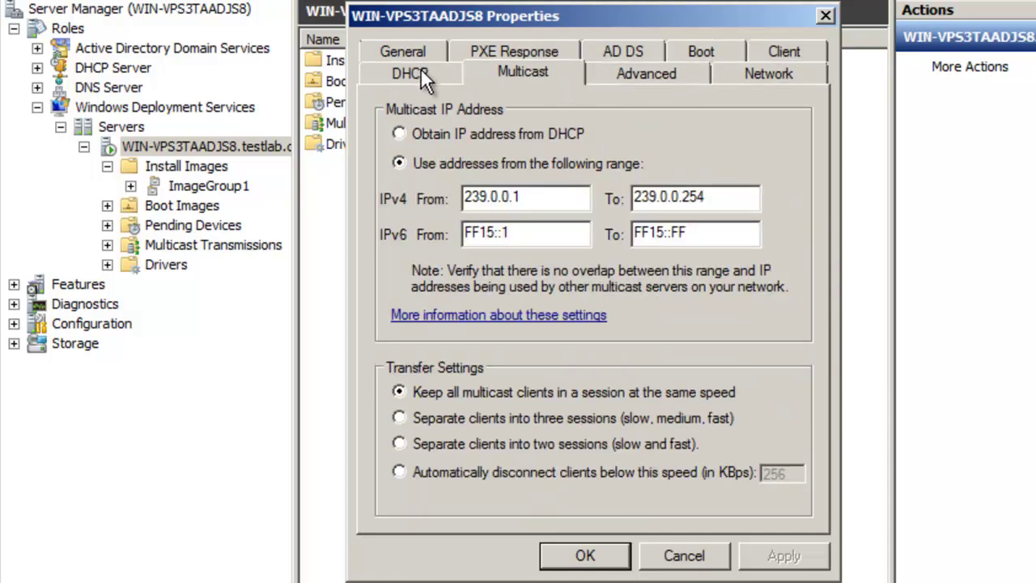
left_click(420, 69)
left_click(429, 54)
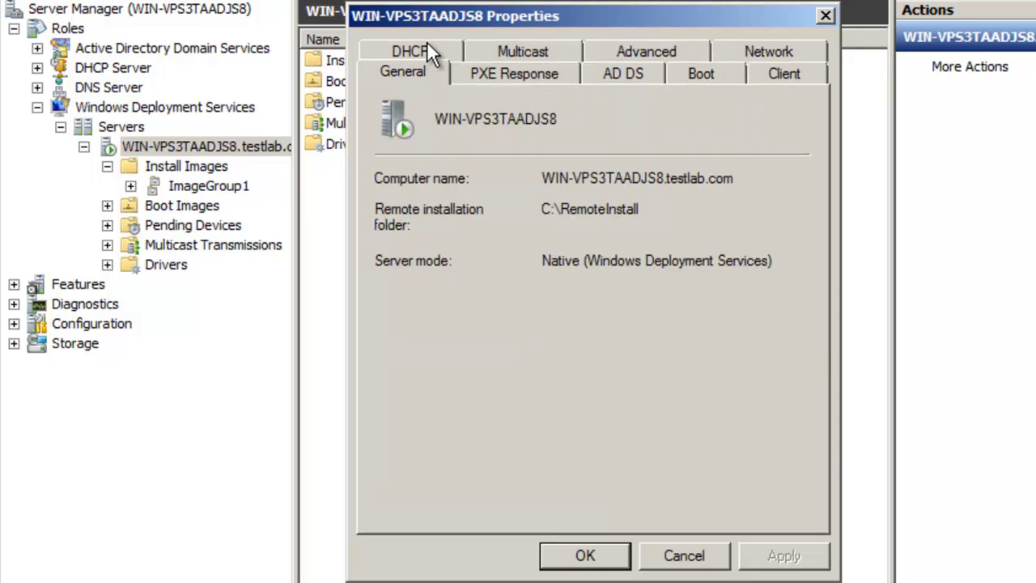
Step: On PXE Response, require administrator approval for unknown computers
left_click(497, 71)
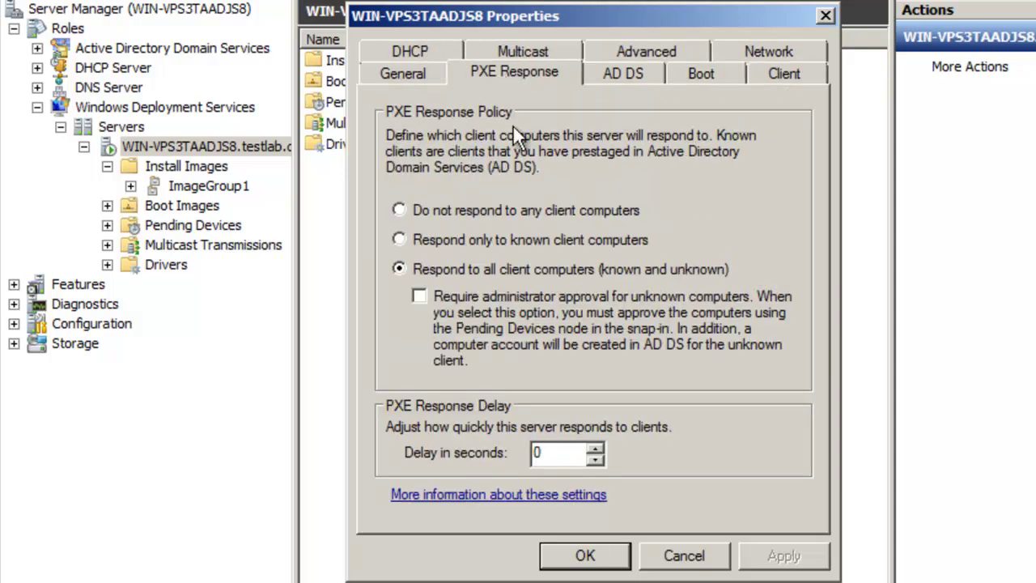
left_click(426, 292)
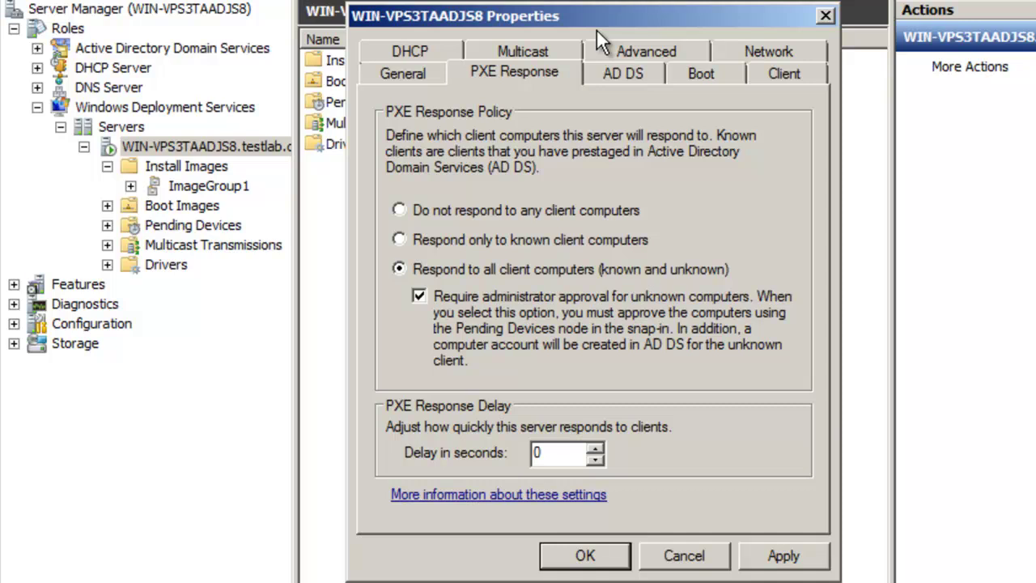
left_click_drag(604, 23, 315, 82)
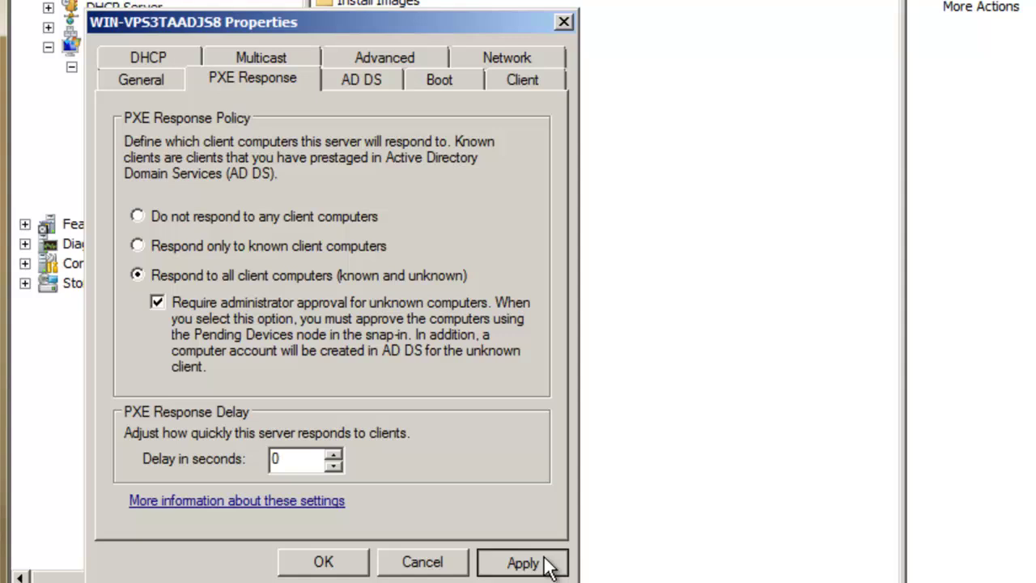
Step: Apply the administrator-approval setting and start win7testbox so it network-boots as pending request 1
left_click(545, 565)
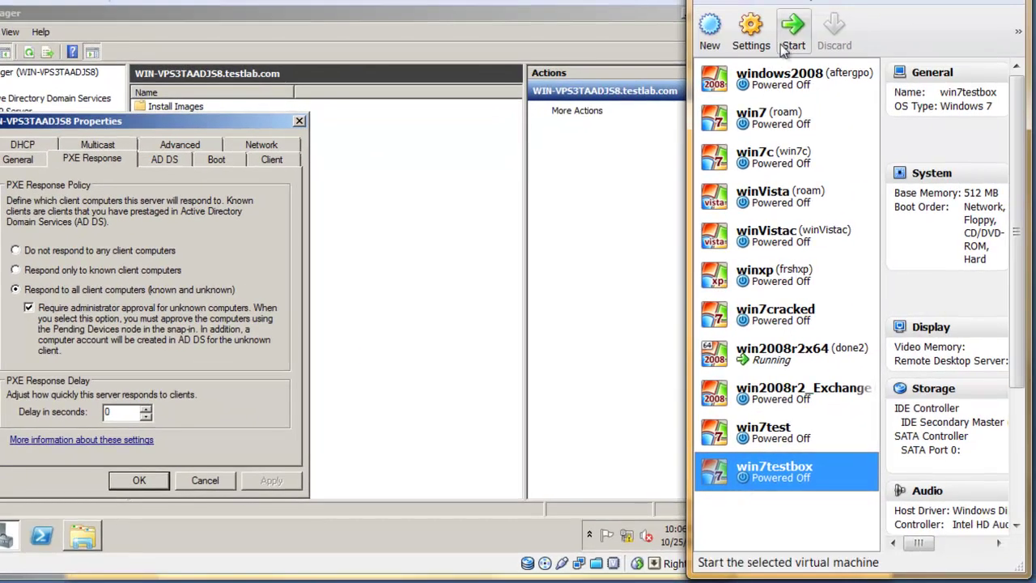
left_click(784, 50)
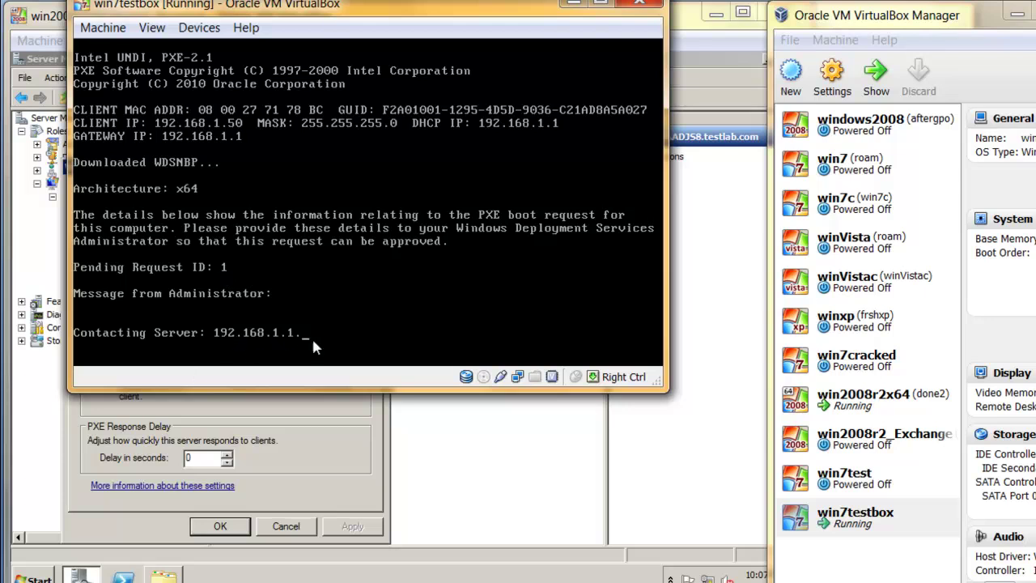
left_click(487, 432)
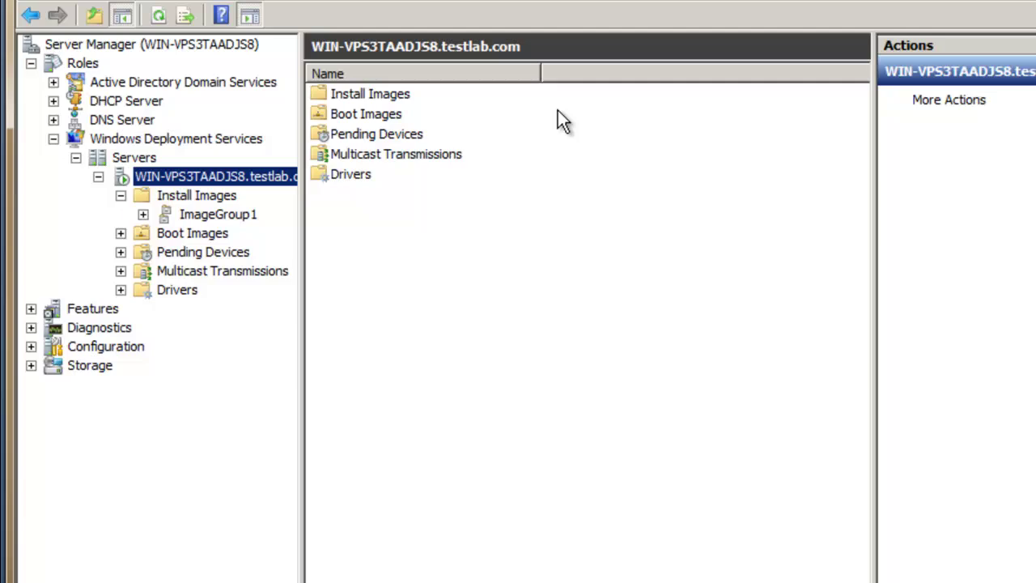
Step: Inspect pending device request 1 (x64), widening then narrowing the GUID / UUID column
double_click(400, 134)
left_click(492, 80)
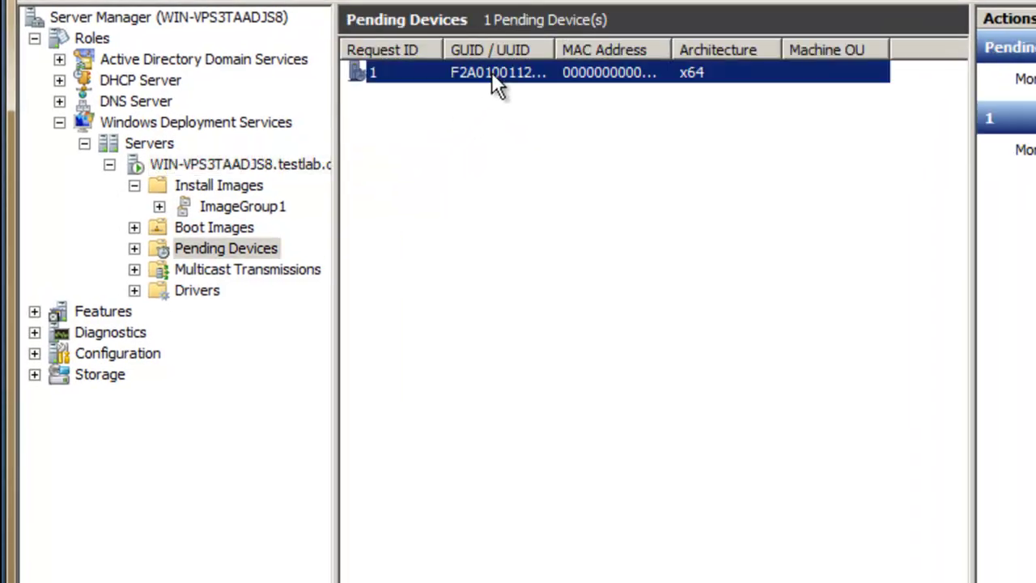
left_click_drag(553, 50, 773, 47)
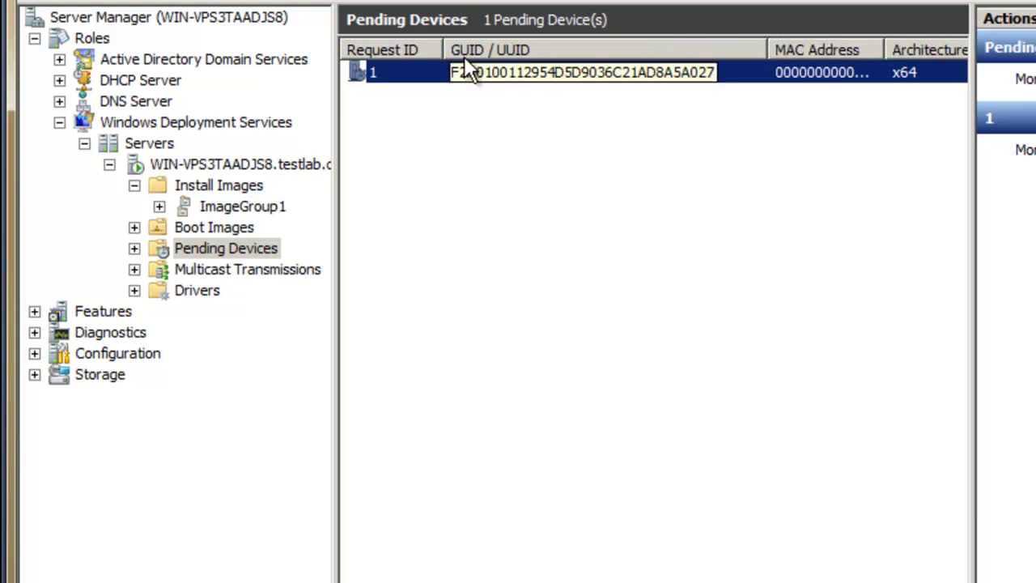
left_click_drag(761, 49, 671, 53)
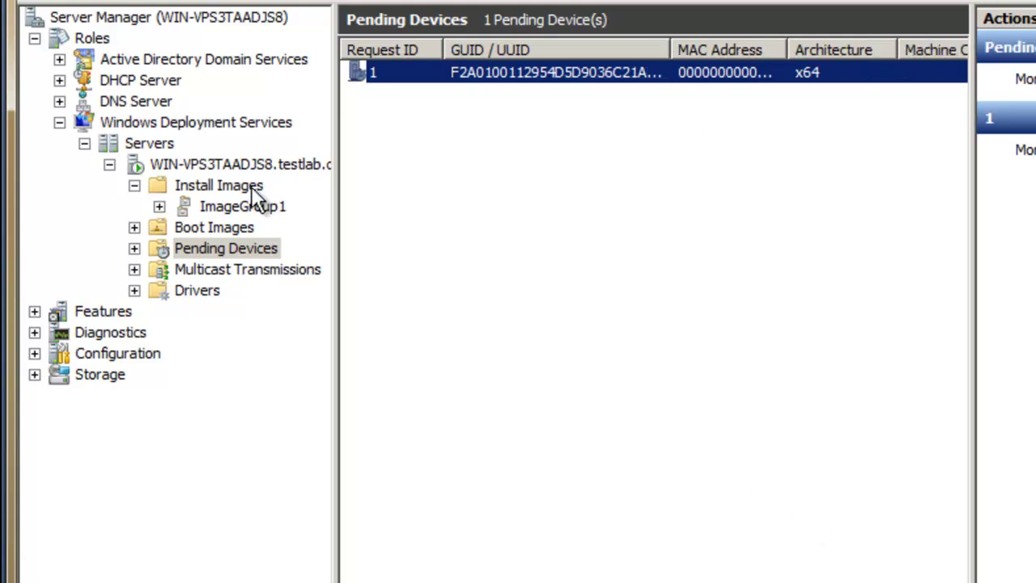
Step: Reopen the WDS server's properties on the PXE Response policy page
right_click(265, 165)
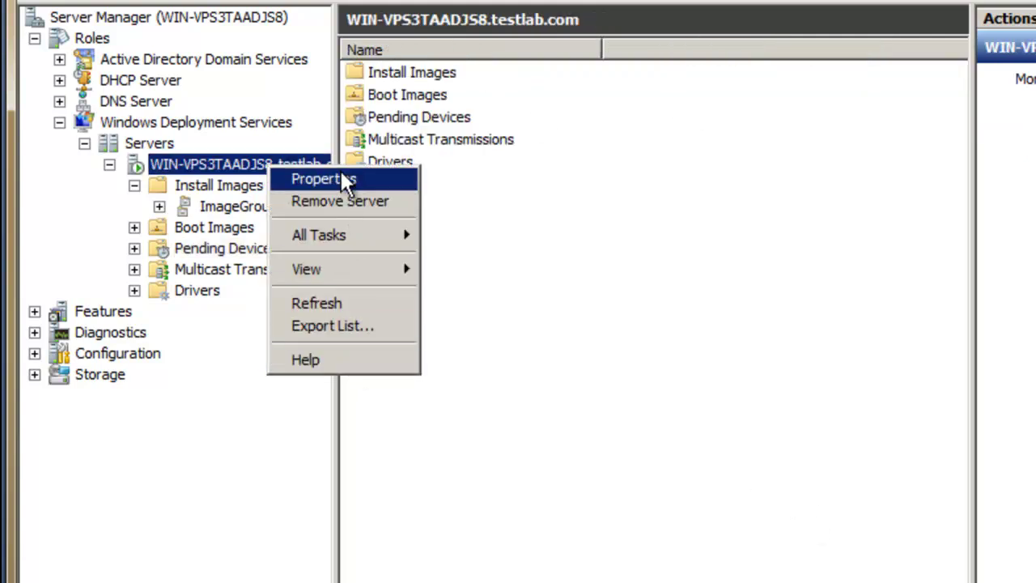
left_click(344, 178)
left_click(569, 85)
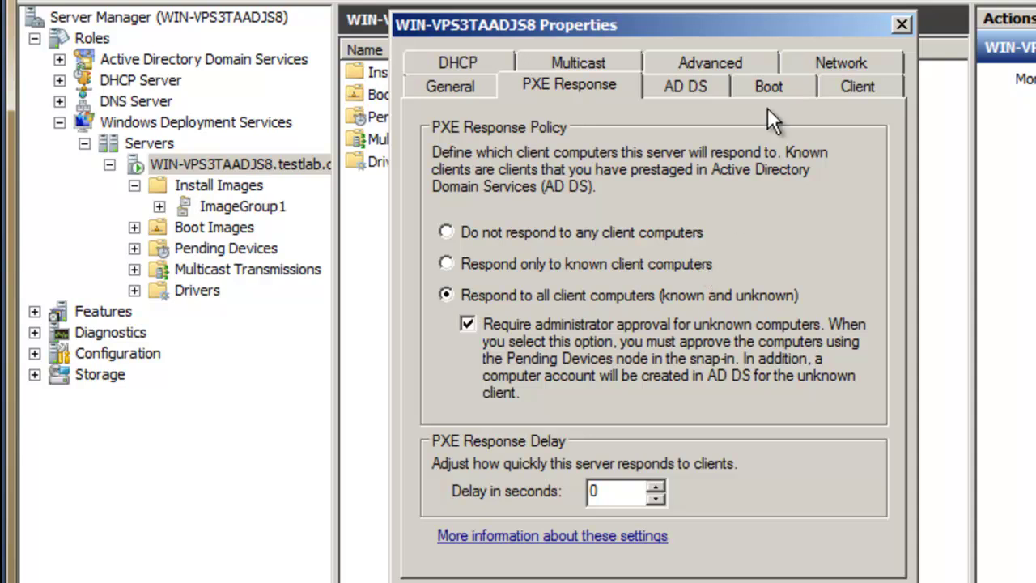
Step: View testlab.com's Computers container (only the Exchange computer), then reselect pending request 1
left_click(900, 26)
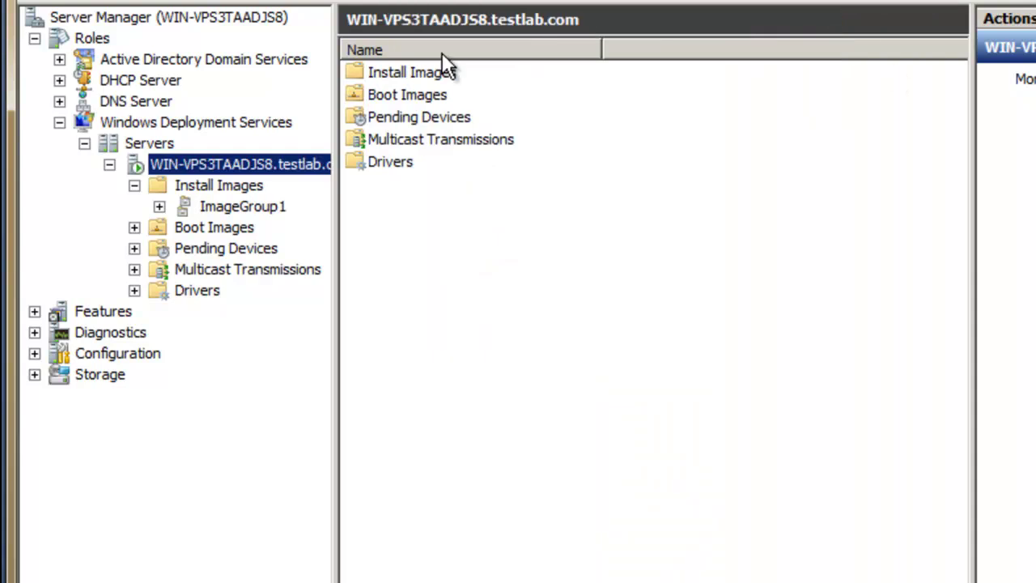
left_click(59, 59)
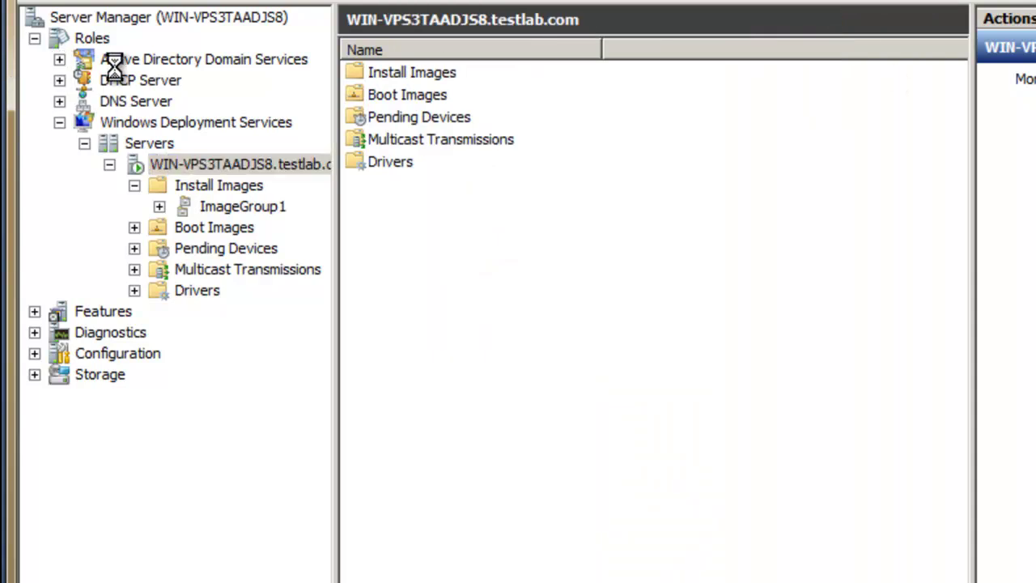
left_click(190, 86)
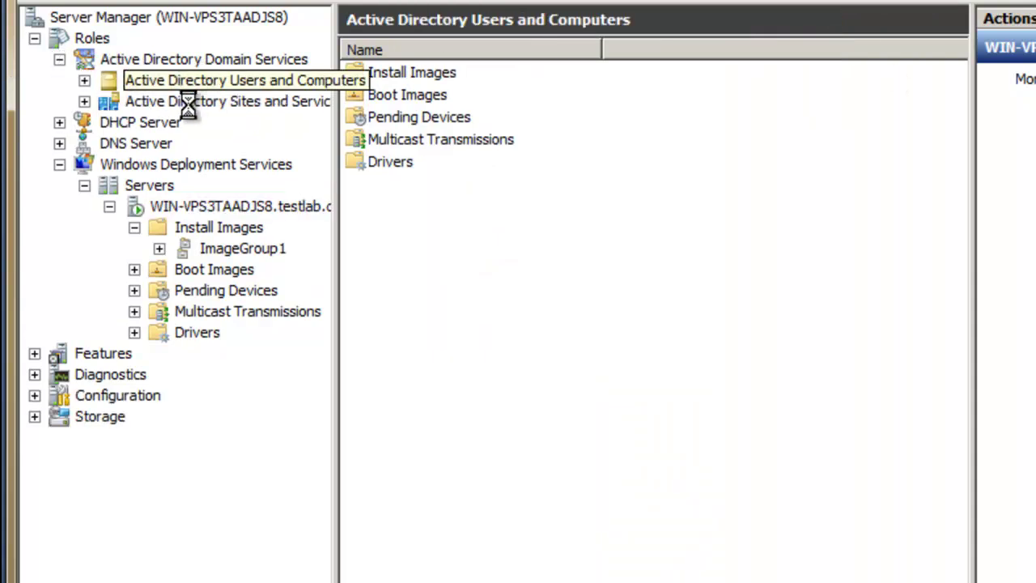
left_click(201, 100)
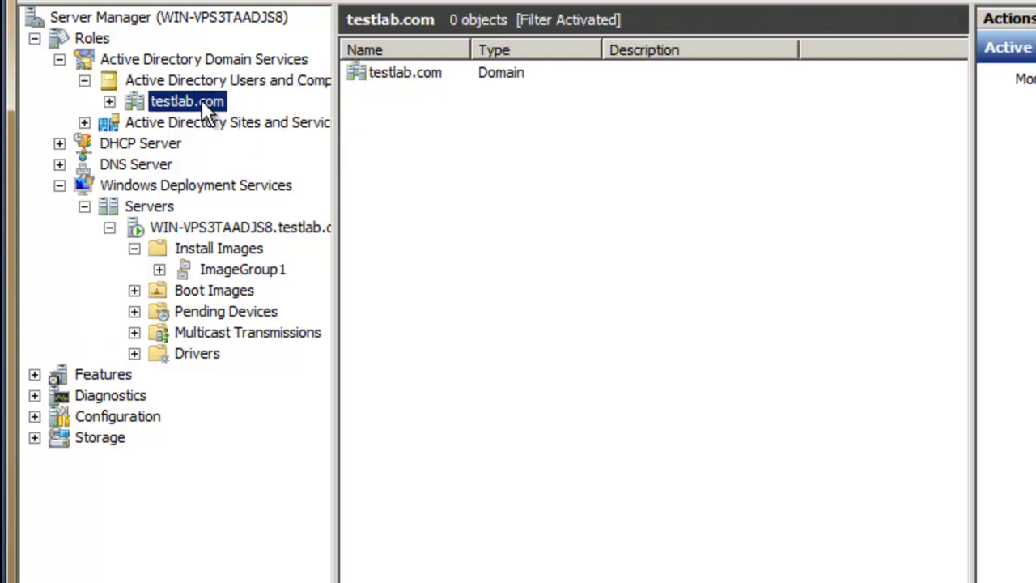
double_click(397, 95)
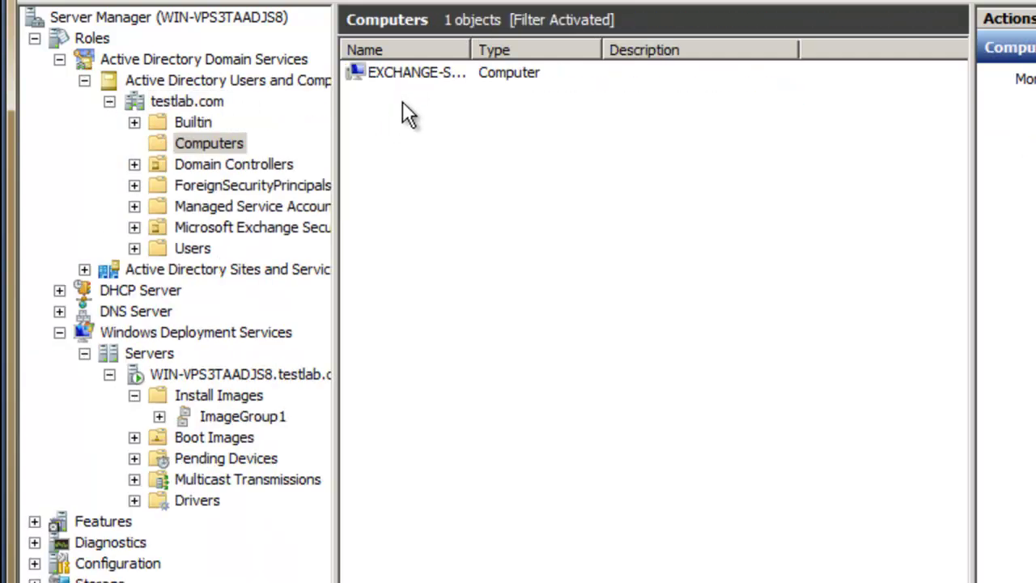
left_click(226, 459)
left_click(522, 72)
Step: Name and approve pending request 1 as MKC-11-01, then dismiss the success message
right_click(522, 72)
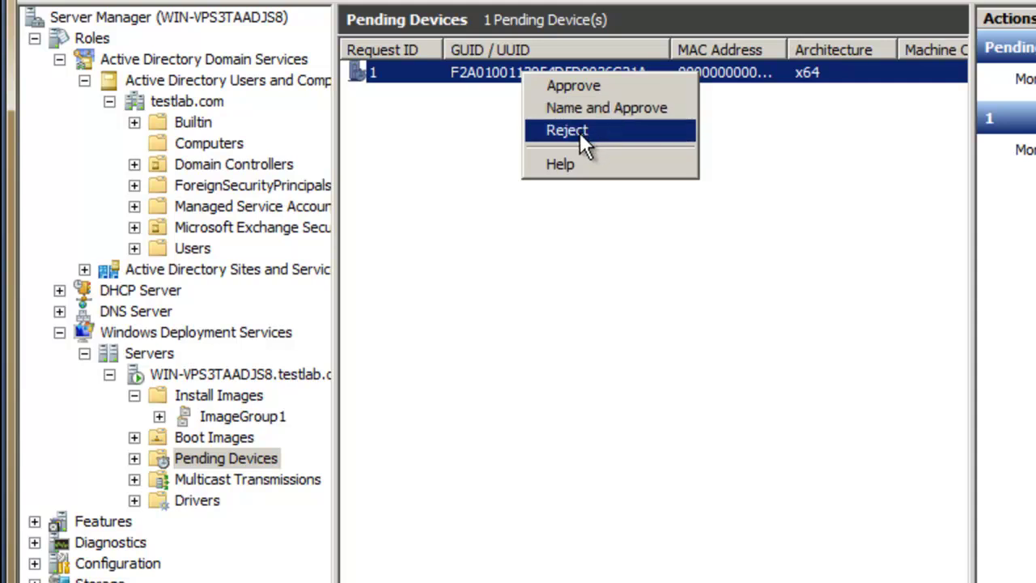
left_click(614, 113)
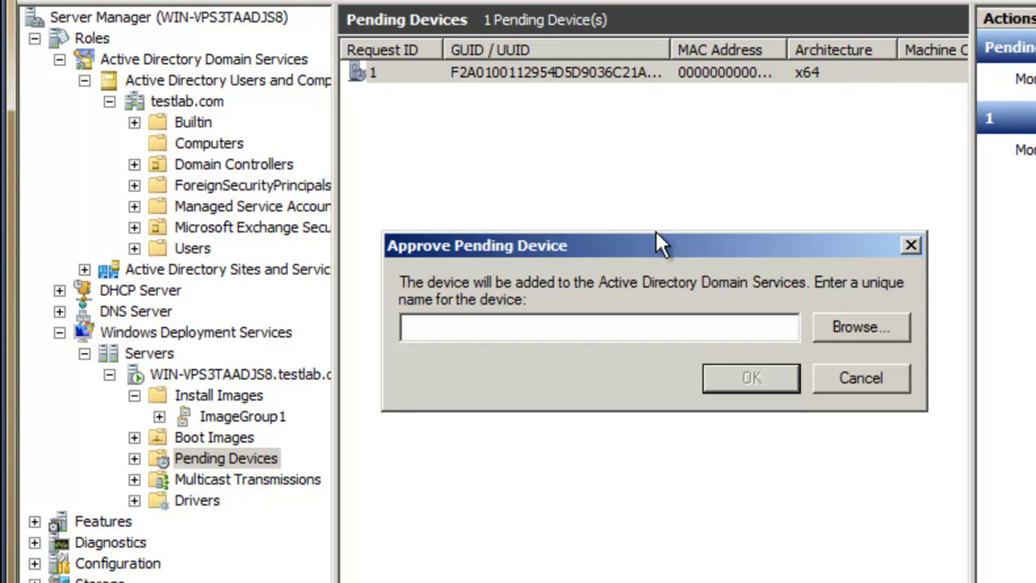
type("MKC")
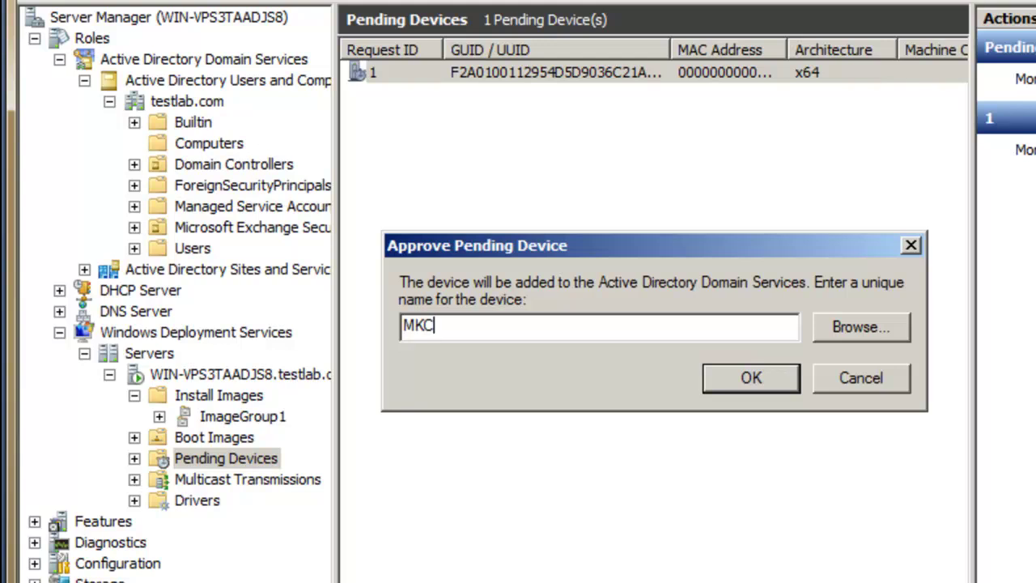
type("-11-01")
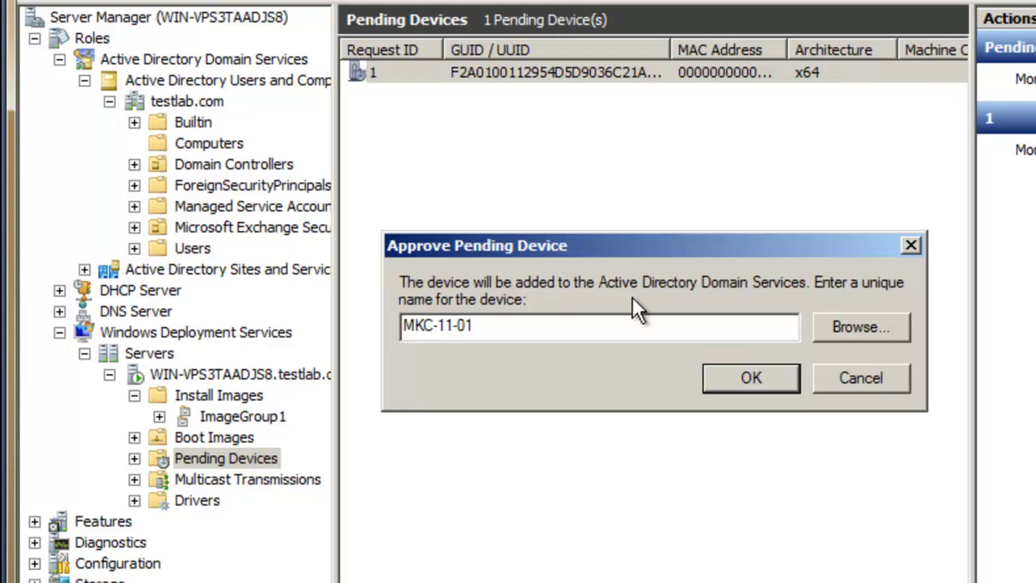
left_click(774, 379)
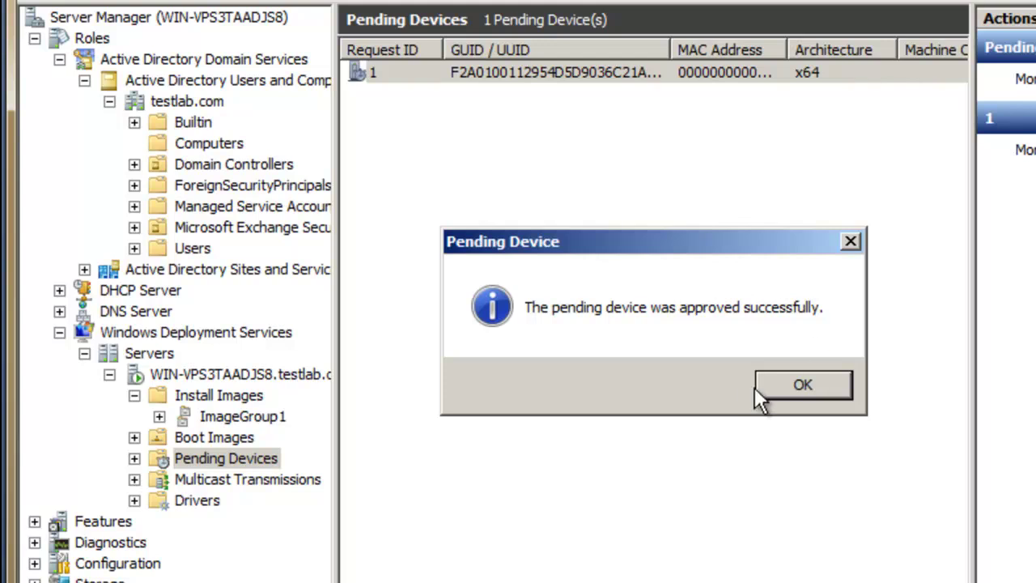
left_click(818, 383)
Step: Refresh testlab.com's Computers list, widen the Name column, and select the new MKC-11-01 computer
left_click(229, 145)
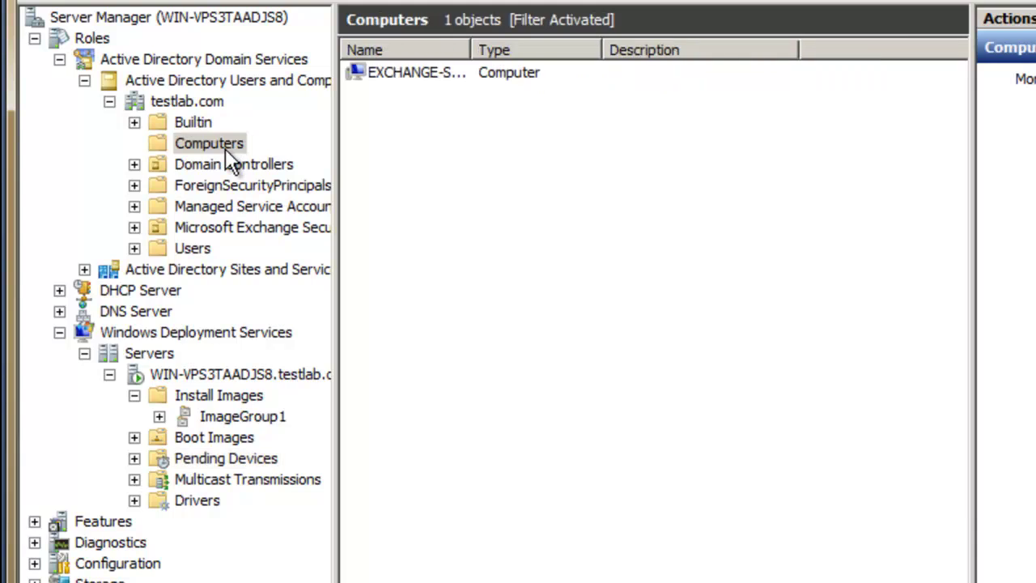
key("F5")
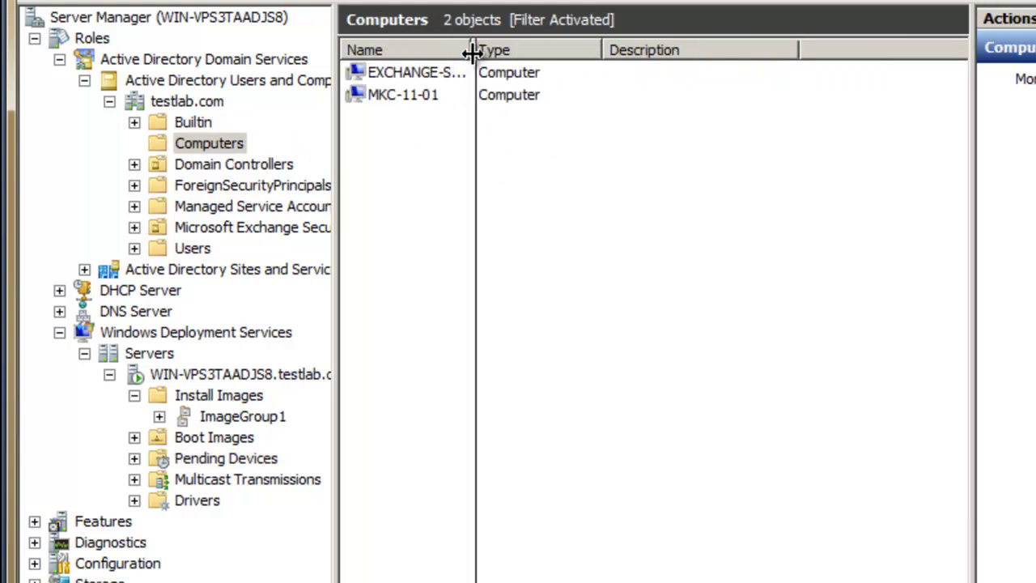
left_click_drag(470, 51, 536, 50)
left_click(409, 97)
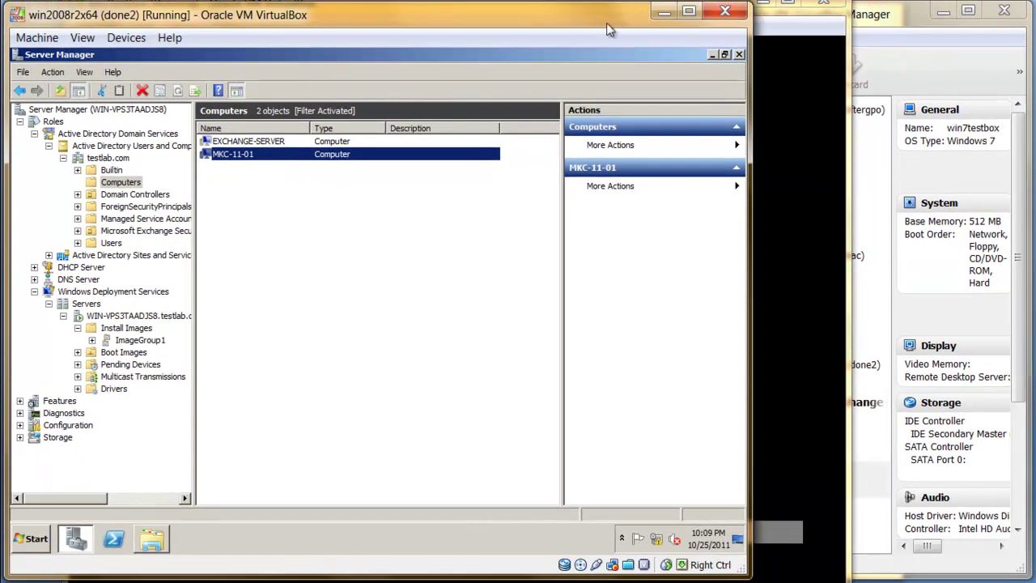
left_click(773, 32)
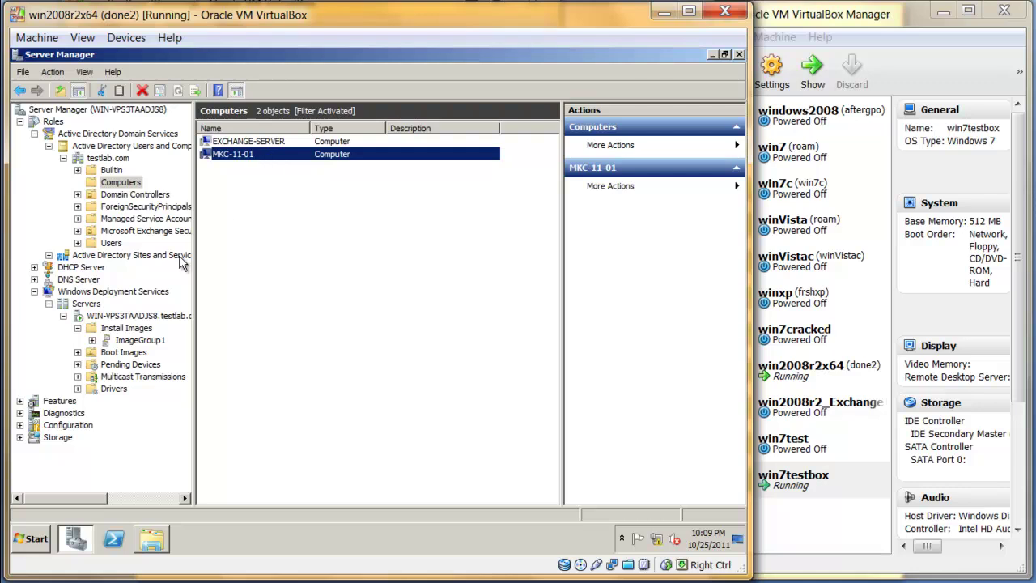
Step: Show the single x86 boot image, Microsoft Windows Setup (x86) 6.1.7601, with a wider Image Name column
left_click(135, 355)
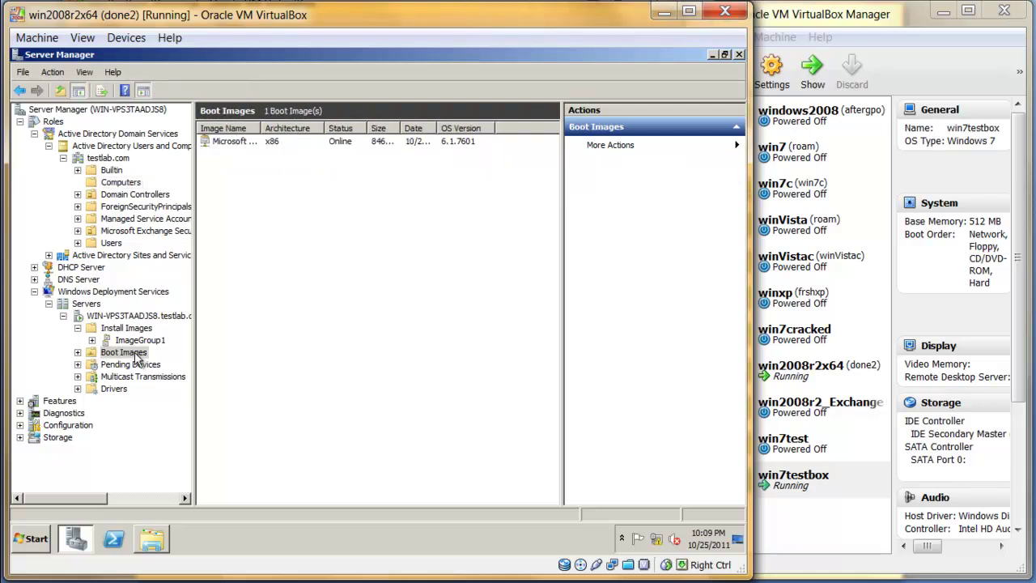
left_click_drag(262, 128, 300, 128)
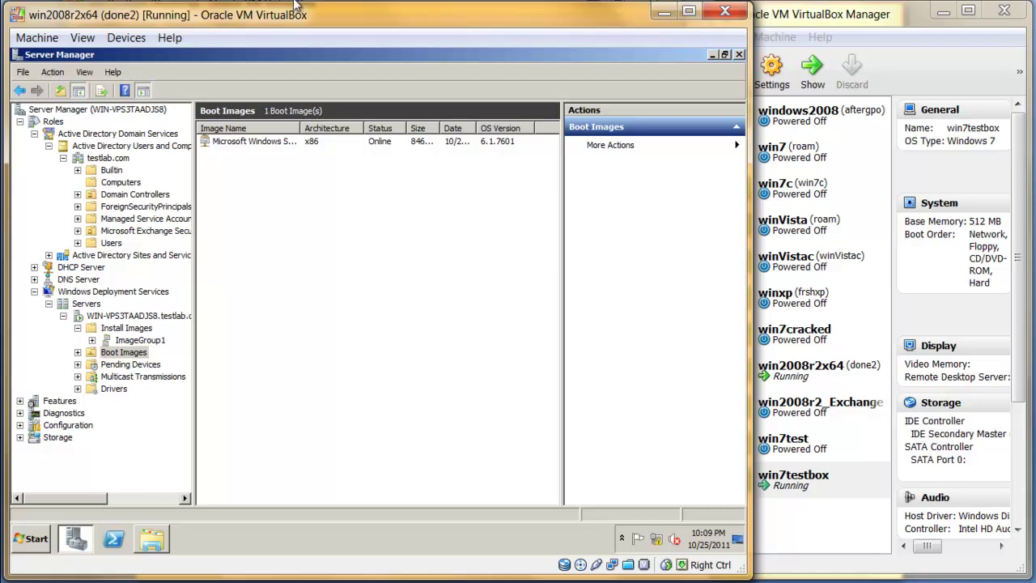
key("alt+Tab")
Step: In win7testbox's setup, accept the locale, choose the Windows 7 image, and install onto Disk 0
left_click_drag(359, 7, 377, 51)
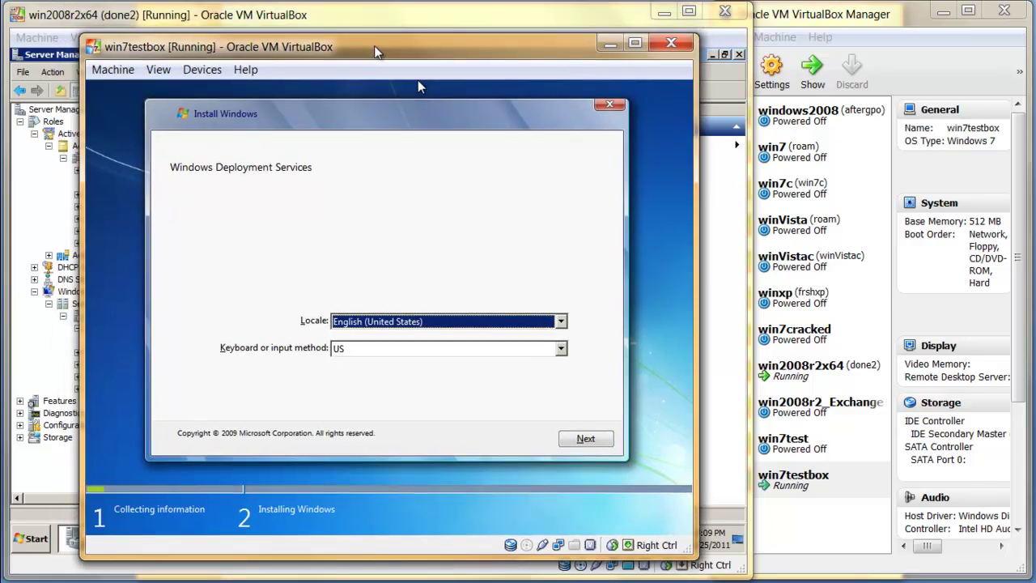
left_click(602, 447)
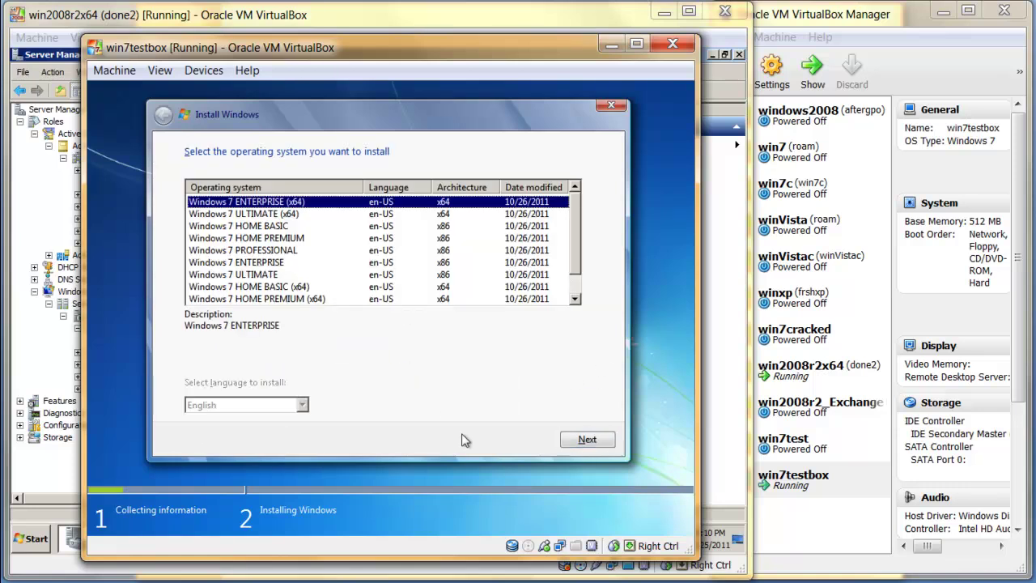
scroll(365, 267, "down", 1)
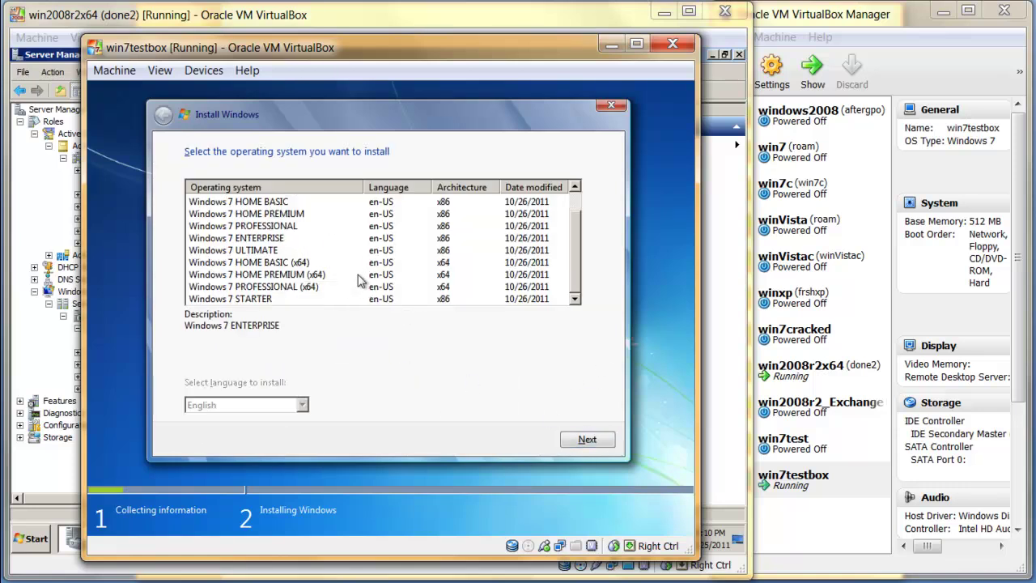
left_click(322, 300)
left_click(588, 439)
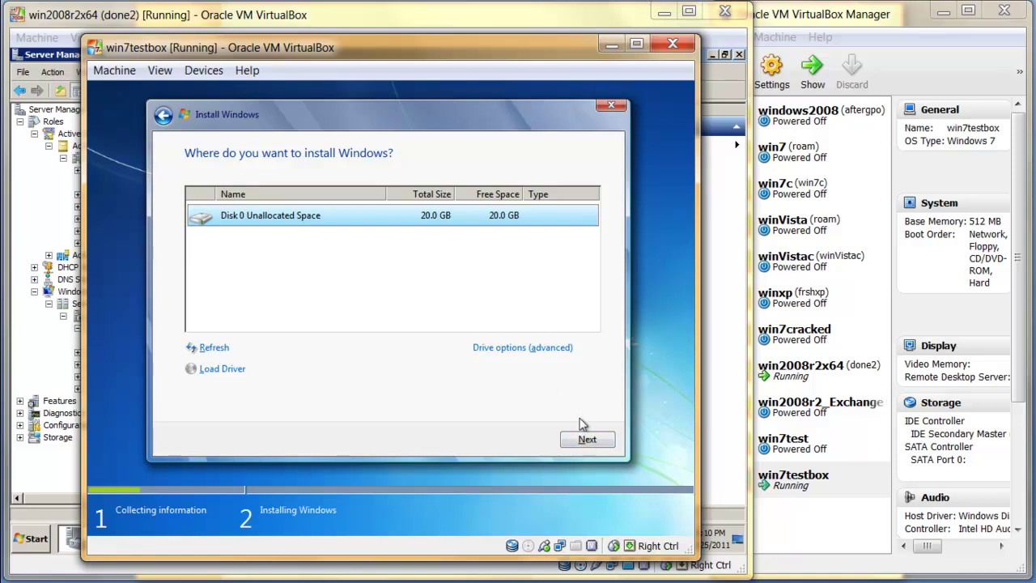
left_click(582, 440)
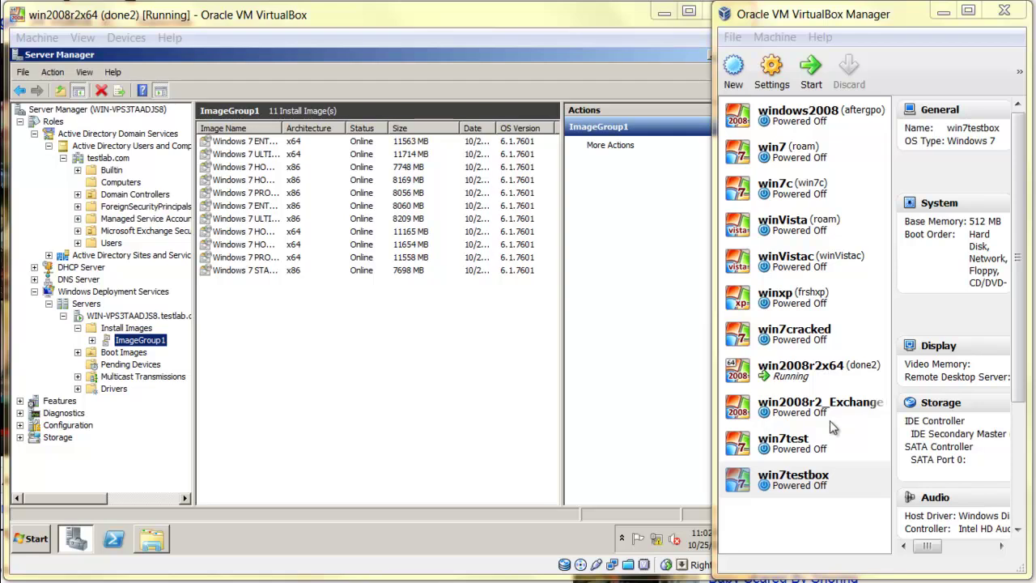
Step: In win7testbox's System settings, keep Hard Disk first in boot order, enable IO APIC, and save
left_click(822, 483)
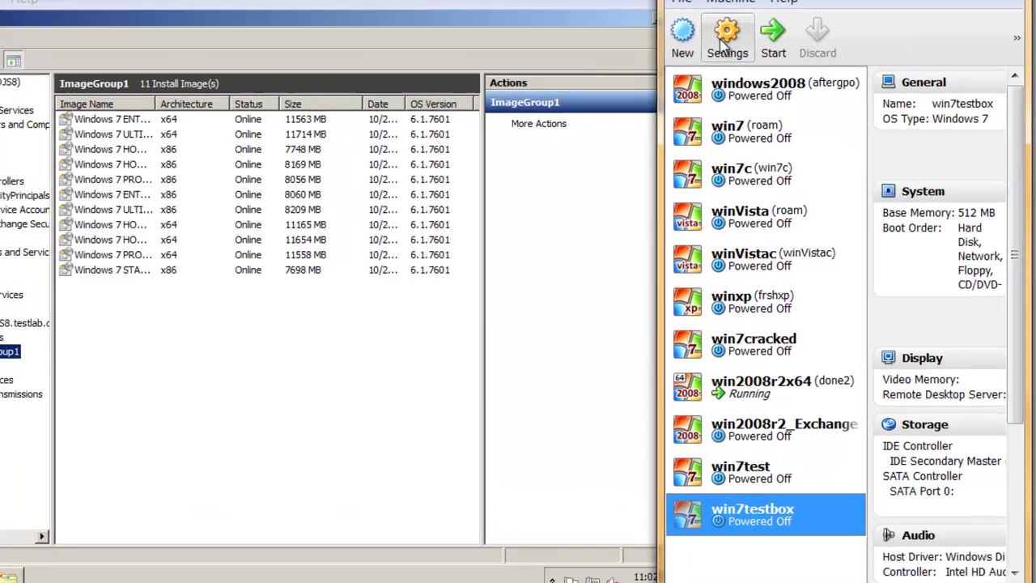
left_click(726, 40)
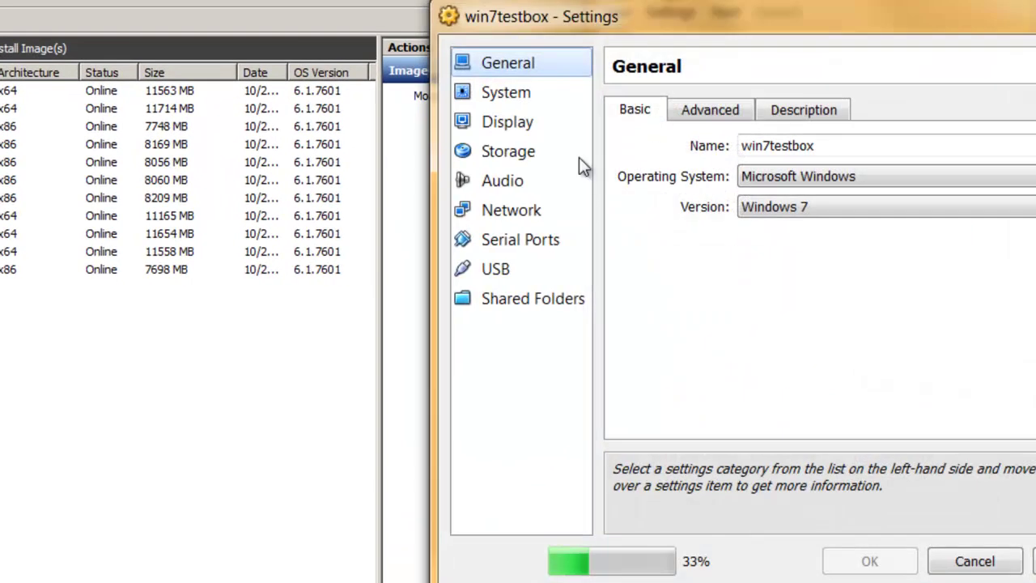
left_click(518, 87)
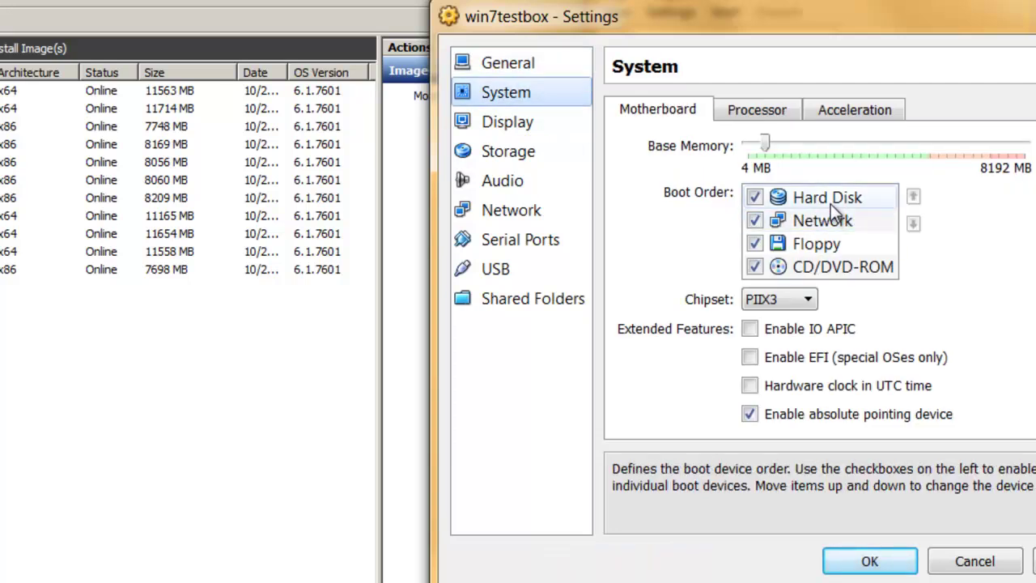
left_click(840, 224)
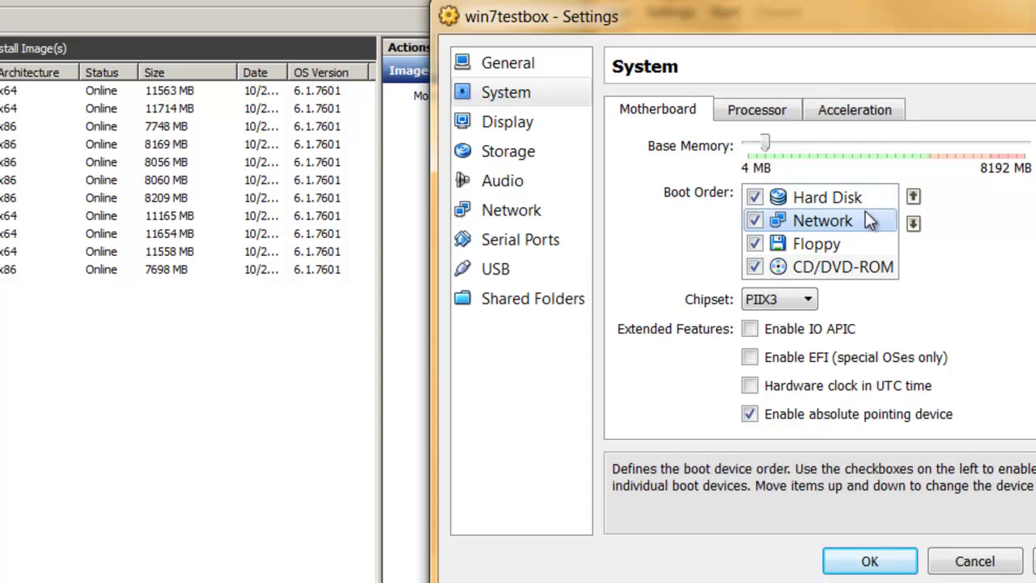
left_click(913, 198)
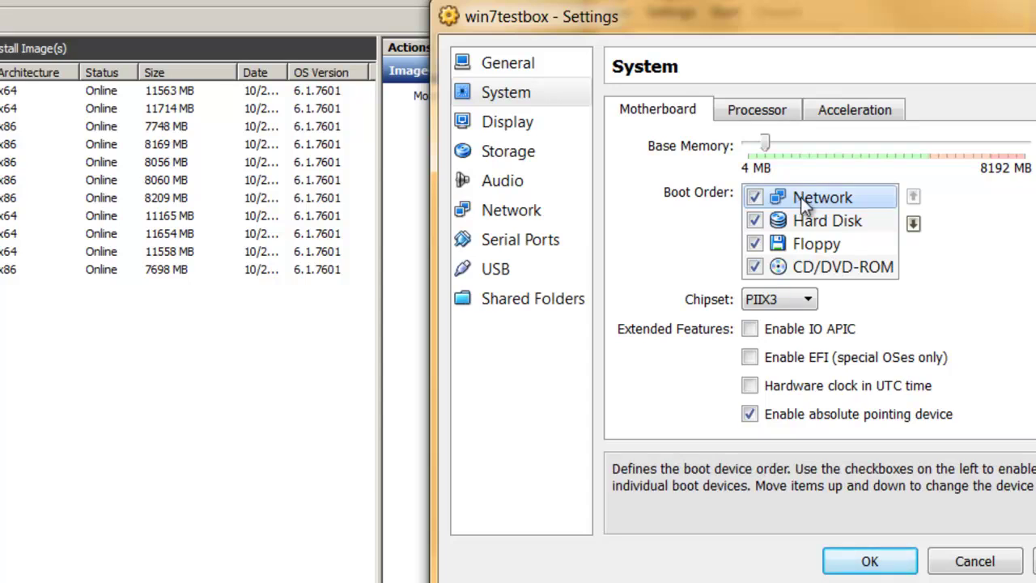
left_click(814, 220)
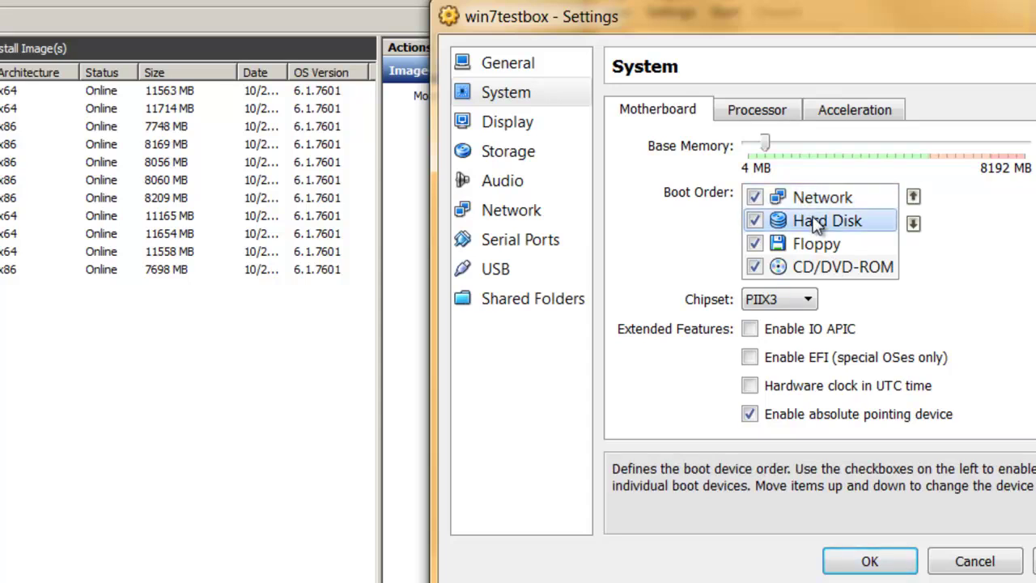
left_click(919, 198)
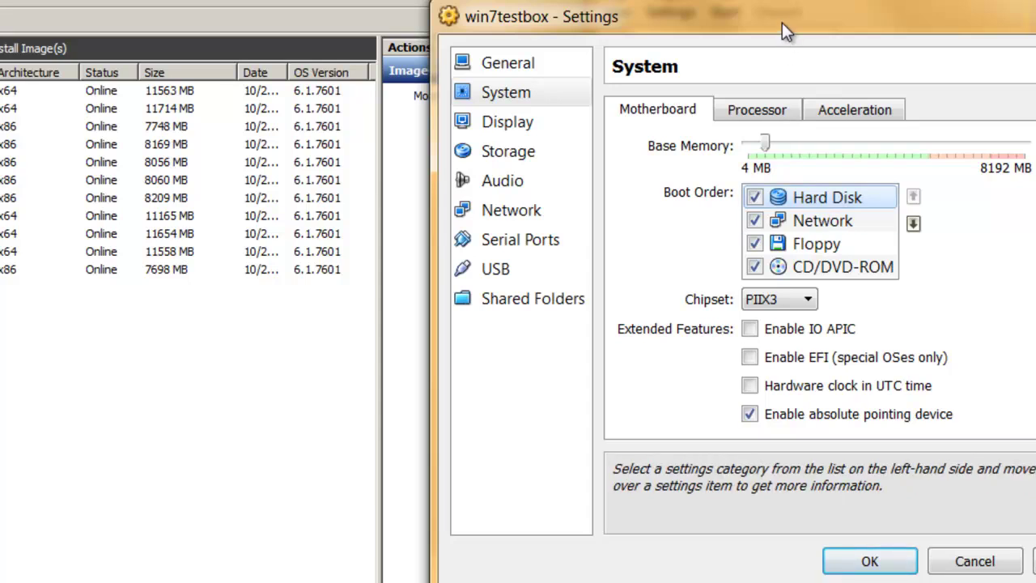
left_click(751, 330)
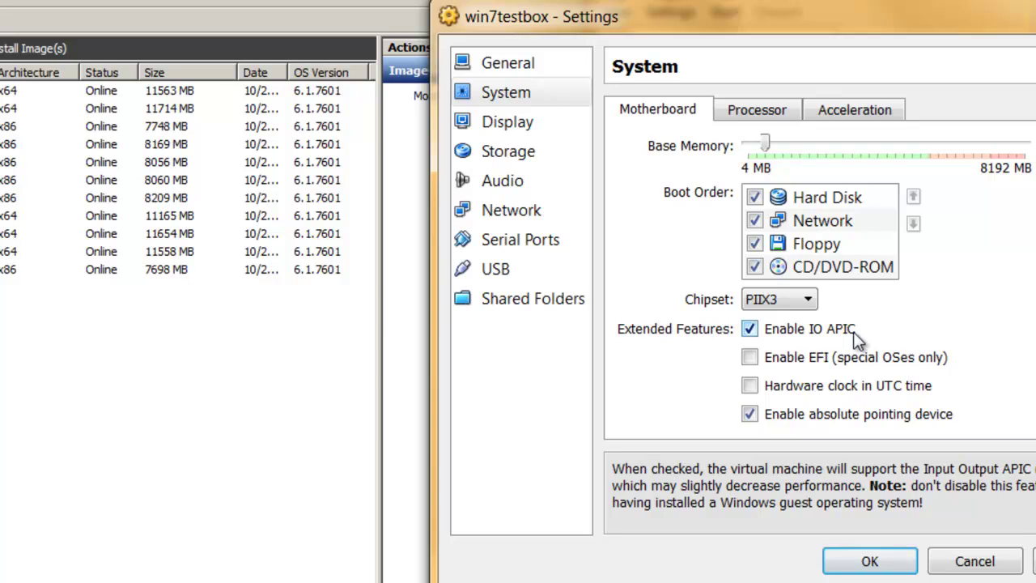
left_click(895, 566)
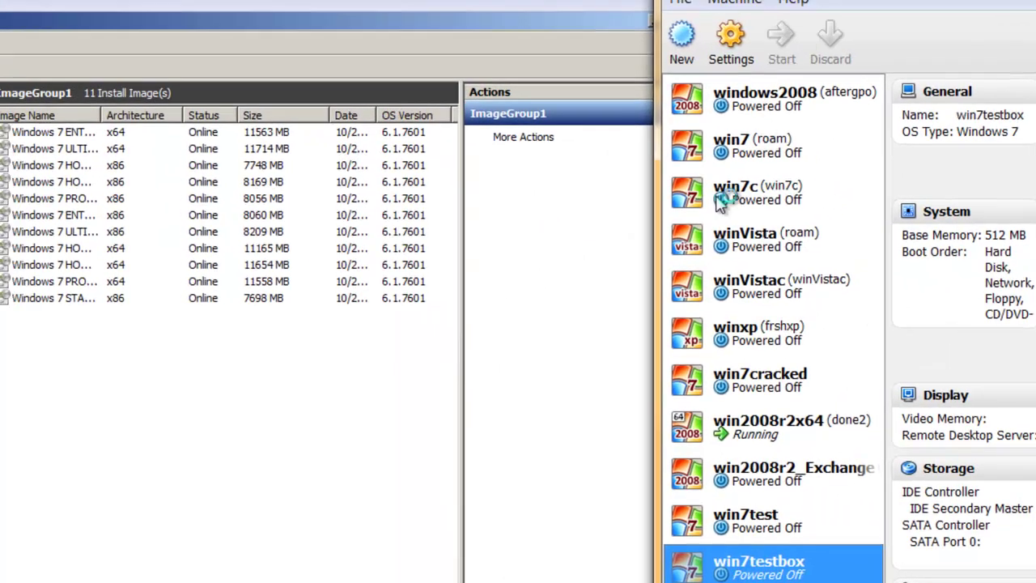
Step: Start win7testbox, boot Windows normally, and accept the region and keyboard settings
key("Return")
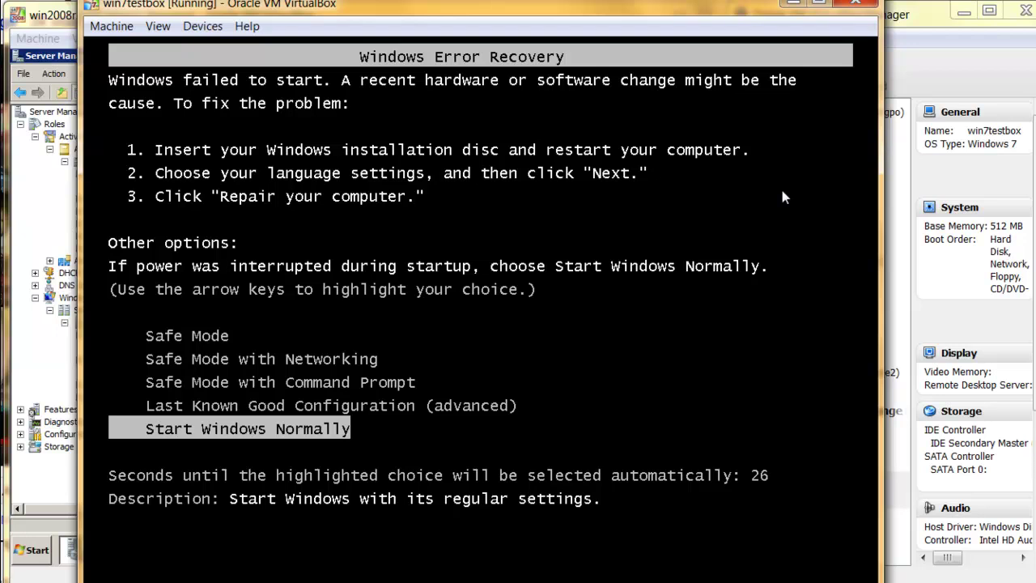
key("Return")
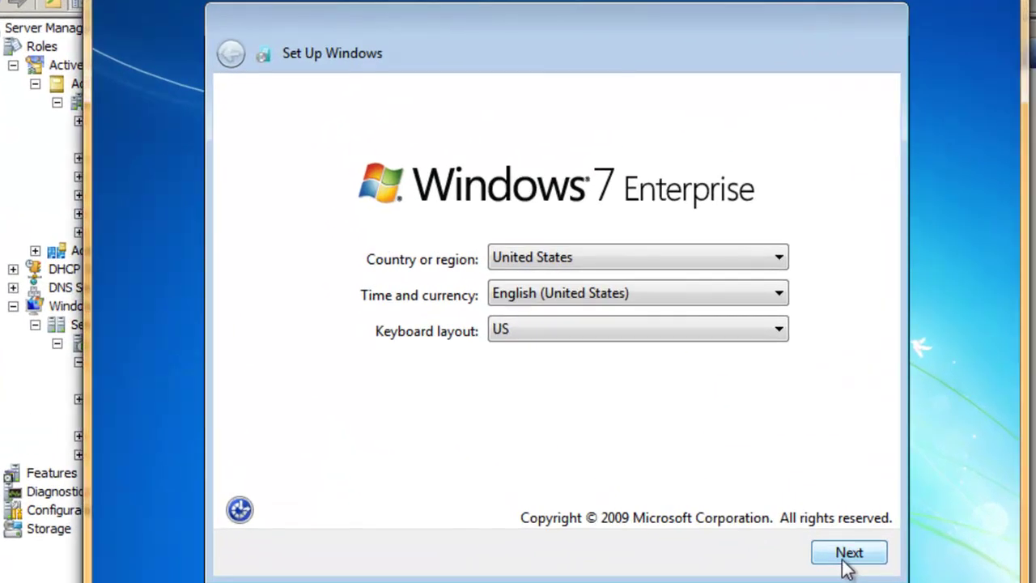
left_click(849, 554)
Step: Create account 'user' without a password, accept the license, and use recommended and time settings
type("user")
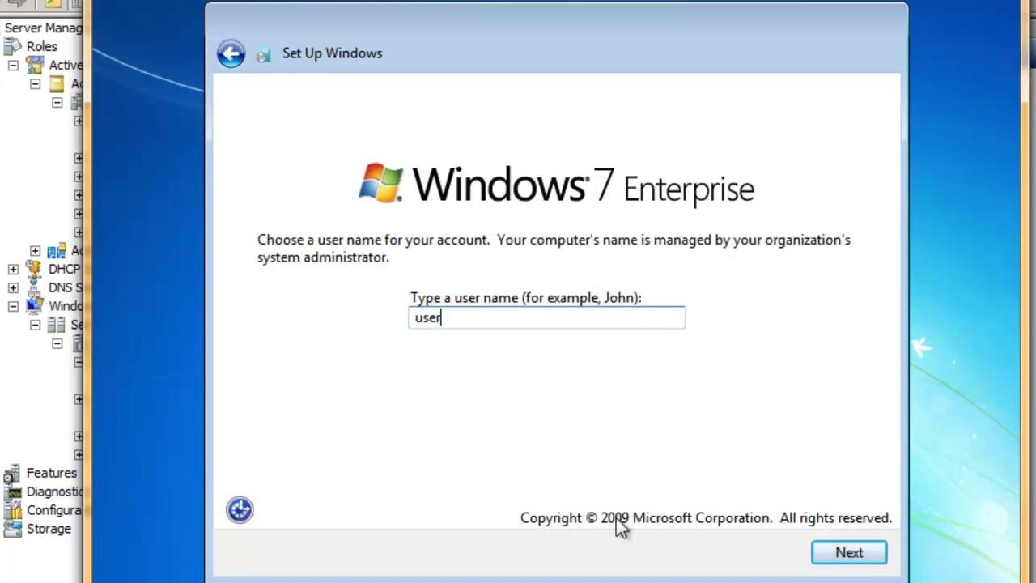
left_click(844, 553)
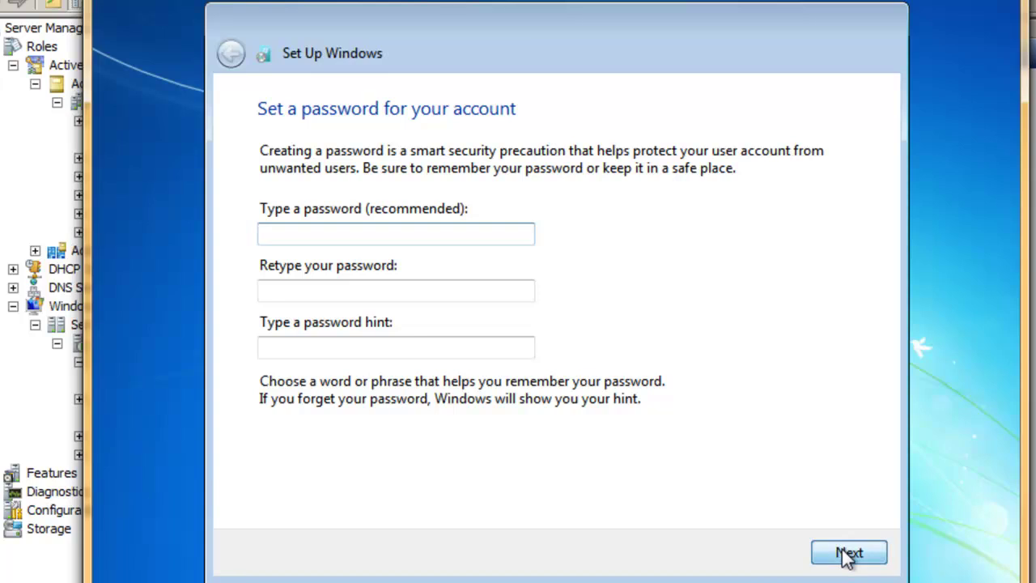
left_click(846, 556)
left_click(328, 474)
left_click(868, 559)
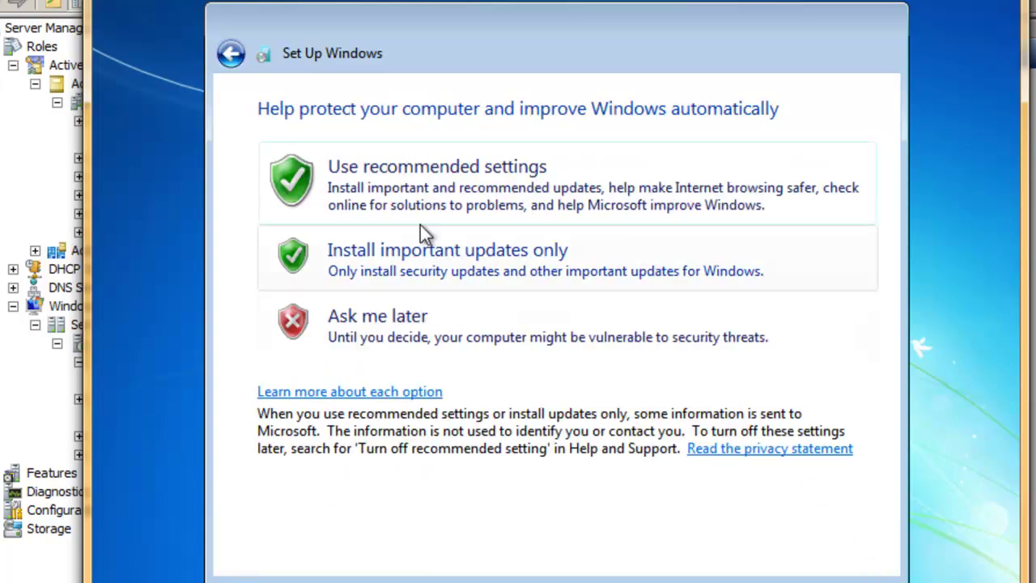
left_click(472, 220)
left_click(859, 558)
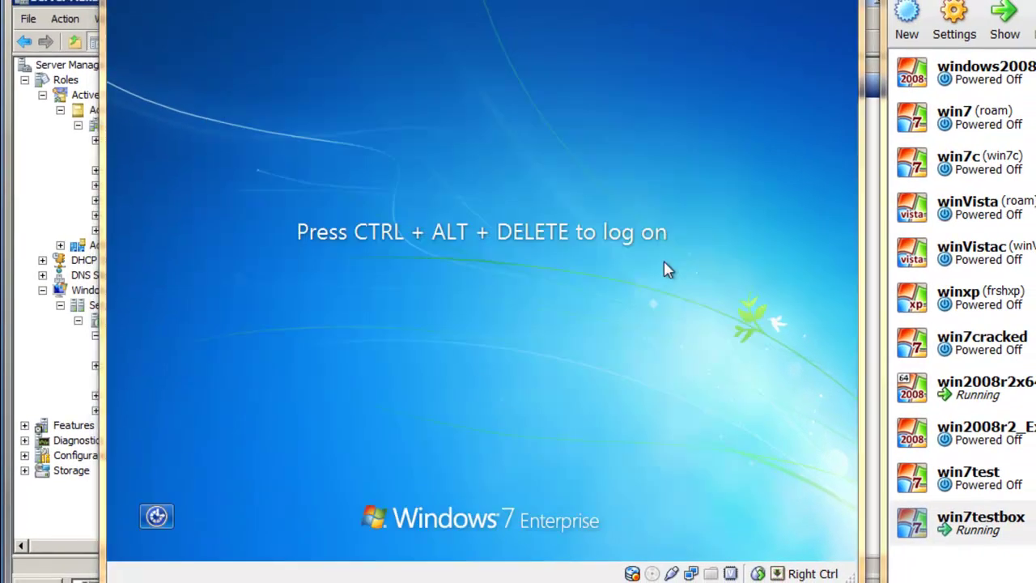
Step: Log on to the Windows 7 guest with the local mkc-11-01 account
key("ctrl+alt+Delete")
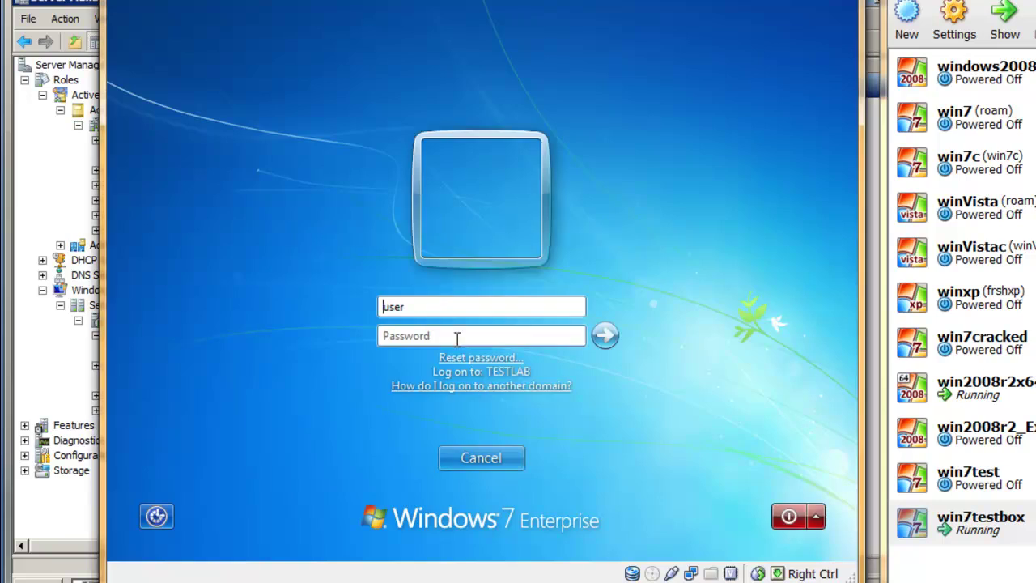
type("mkc-11-01\\")
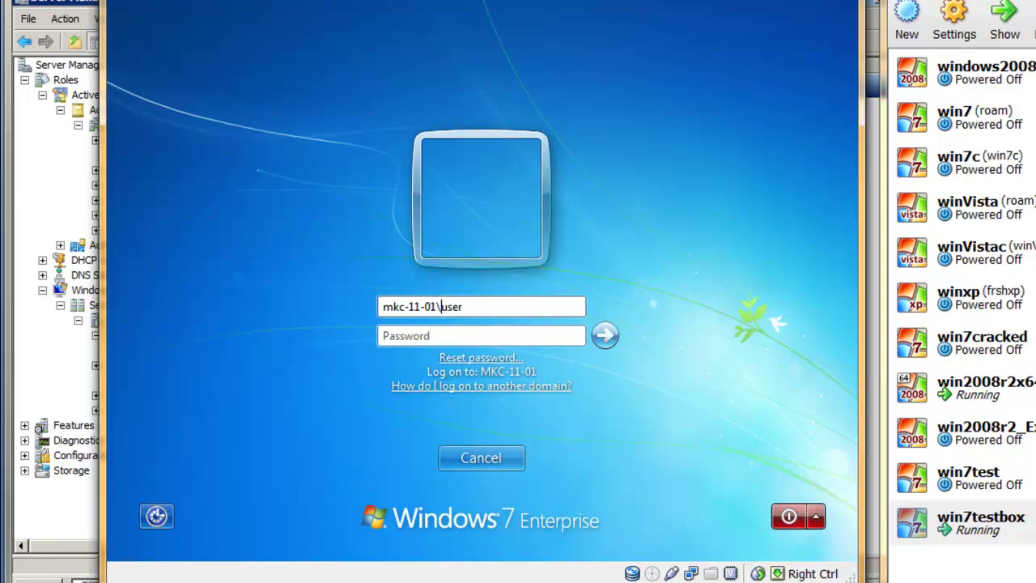
key("Return")
Step: Open Computer's name settings and confirm MKC-11-01 is a member of the testlab.com domain
left_click(132, 543)
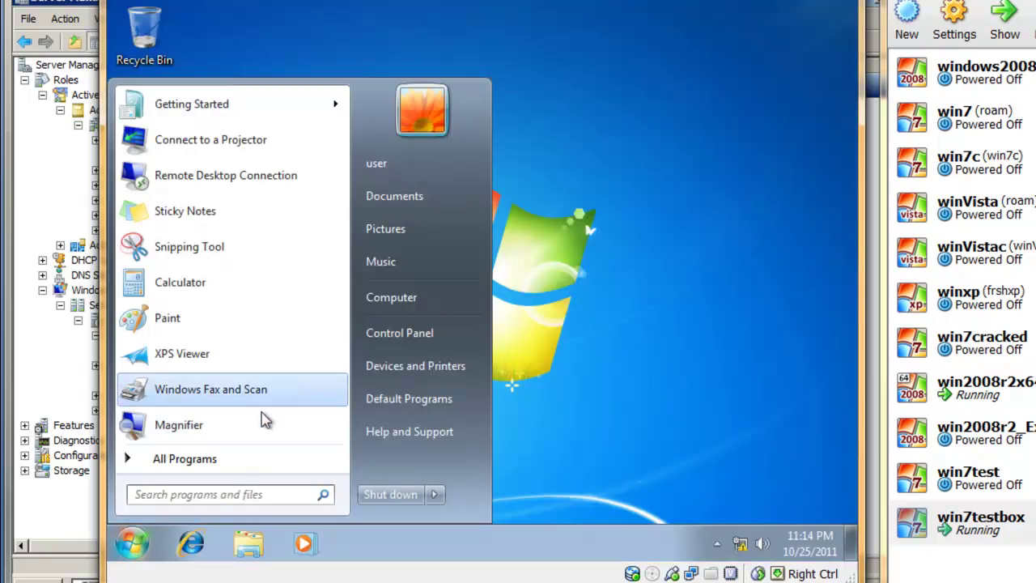
left_click(409, 298)
right_click(409, 298)
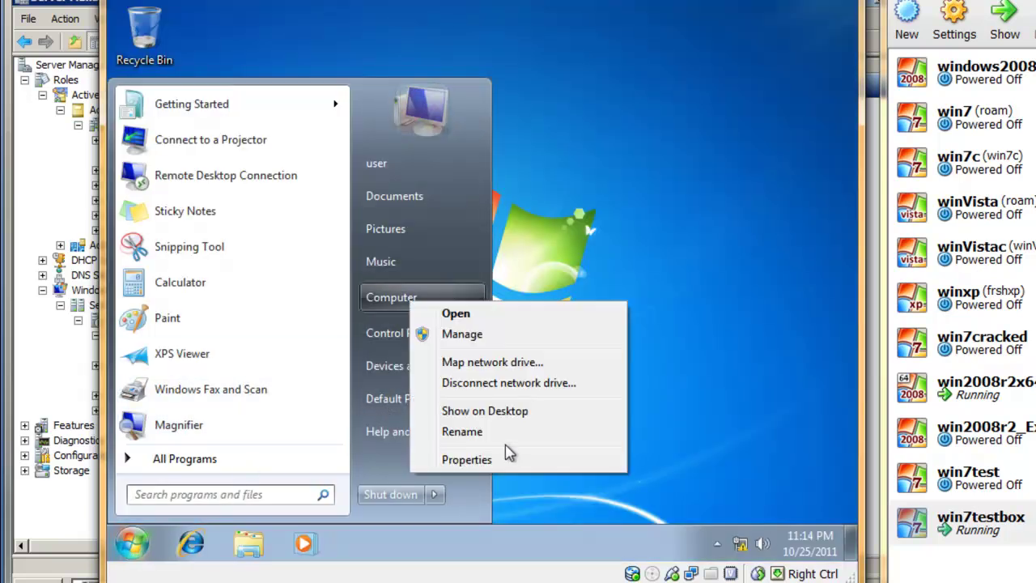
left_click(507, 458)
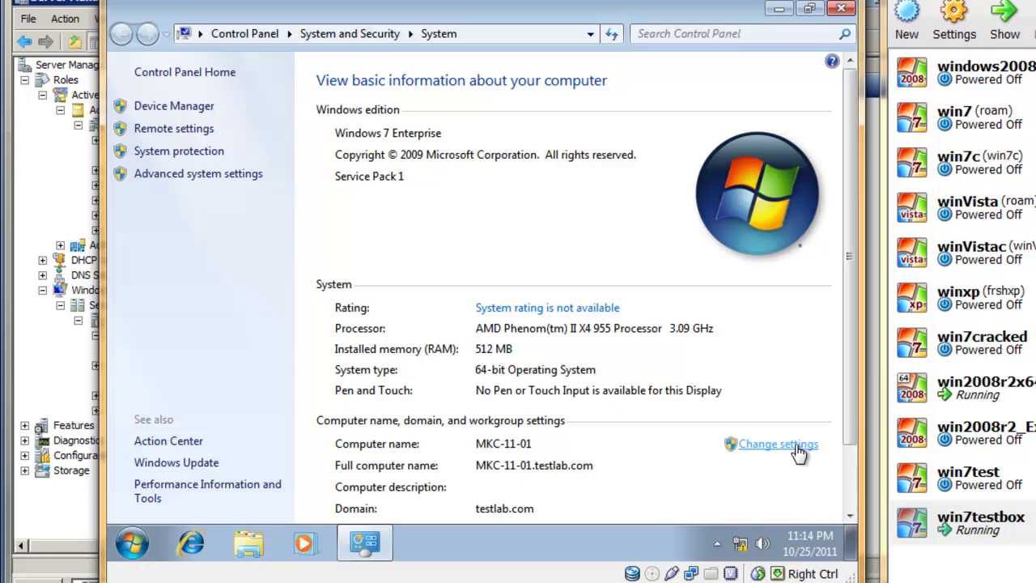
left_click(798, 450)
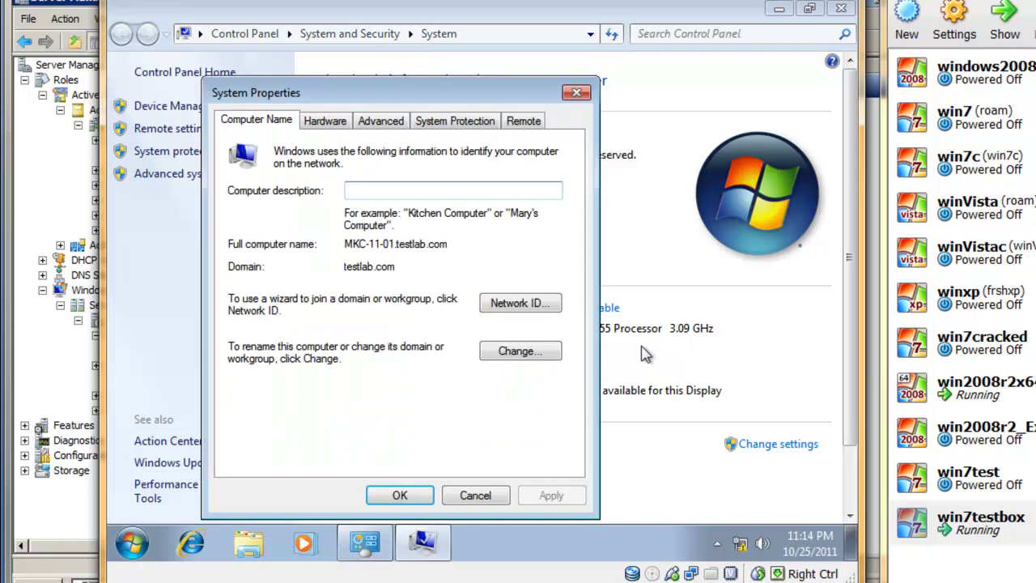
left_click(537, 352)
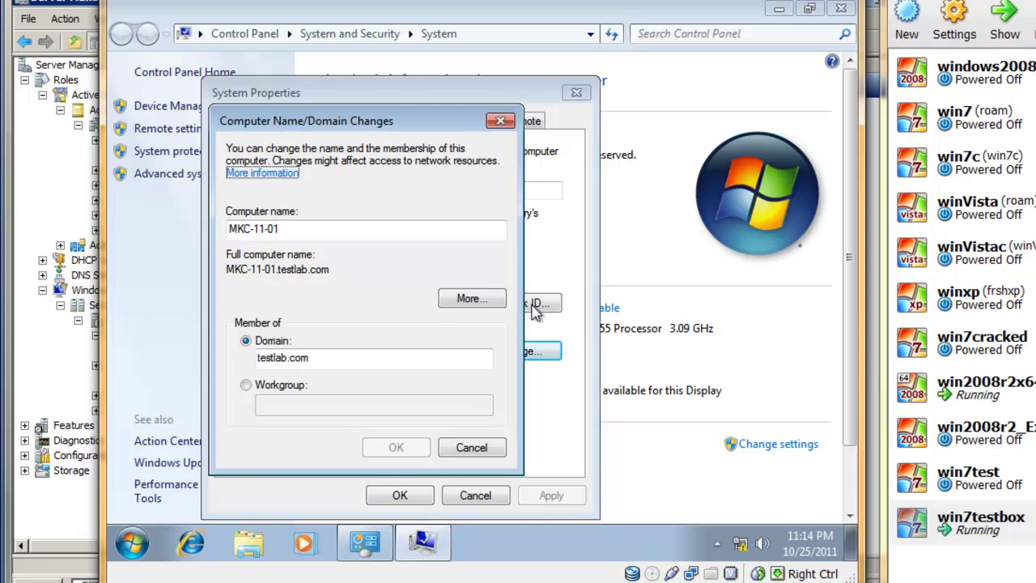
left_click_drag(378, 356, 248, 343)
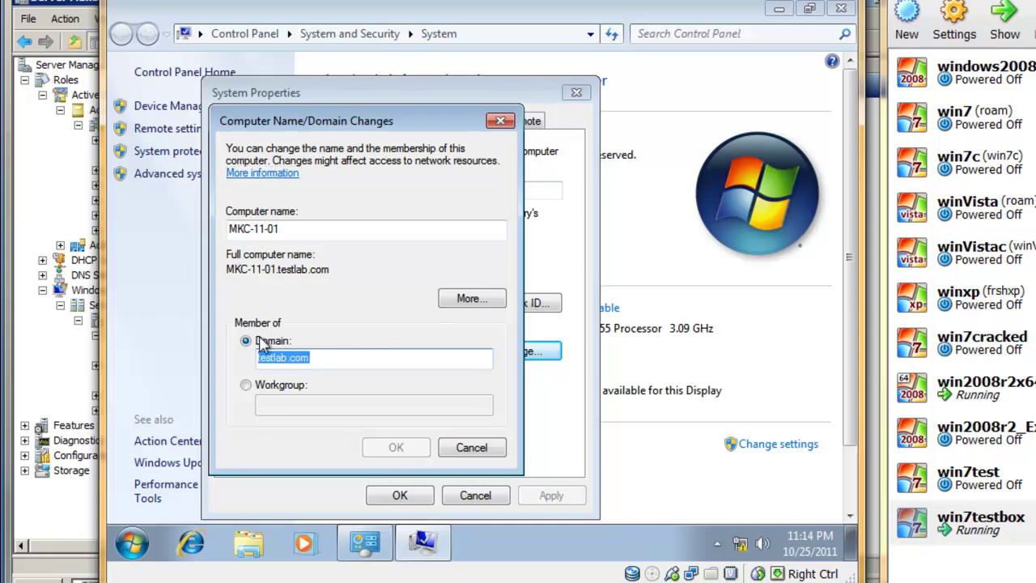
left_click_drag(284, 231, 229, 231)
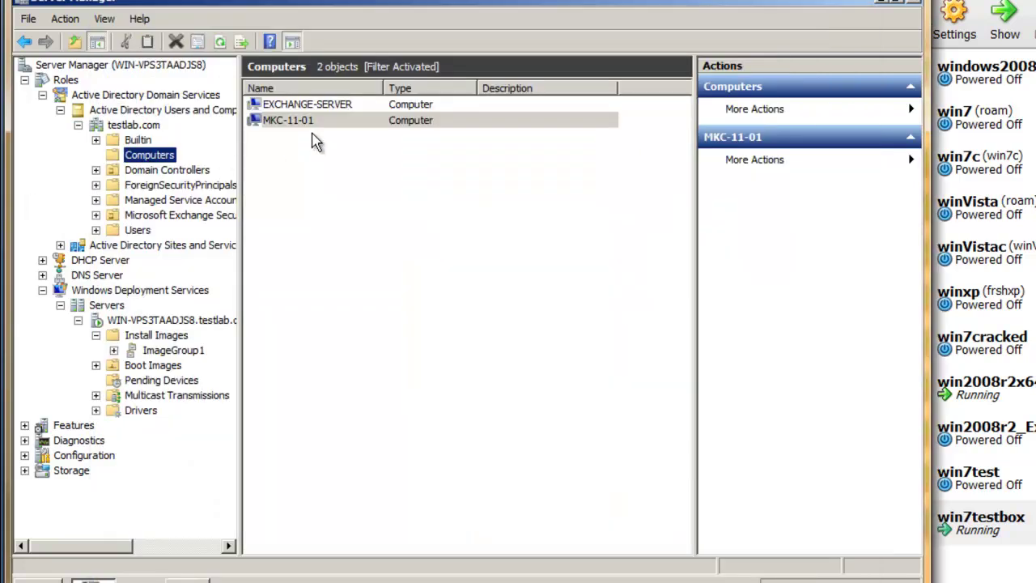
Step: Select MKC-11-01 under testlab.com Computers, then review the WDS server's AD DS and Client properties
left_click(312, 123)
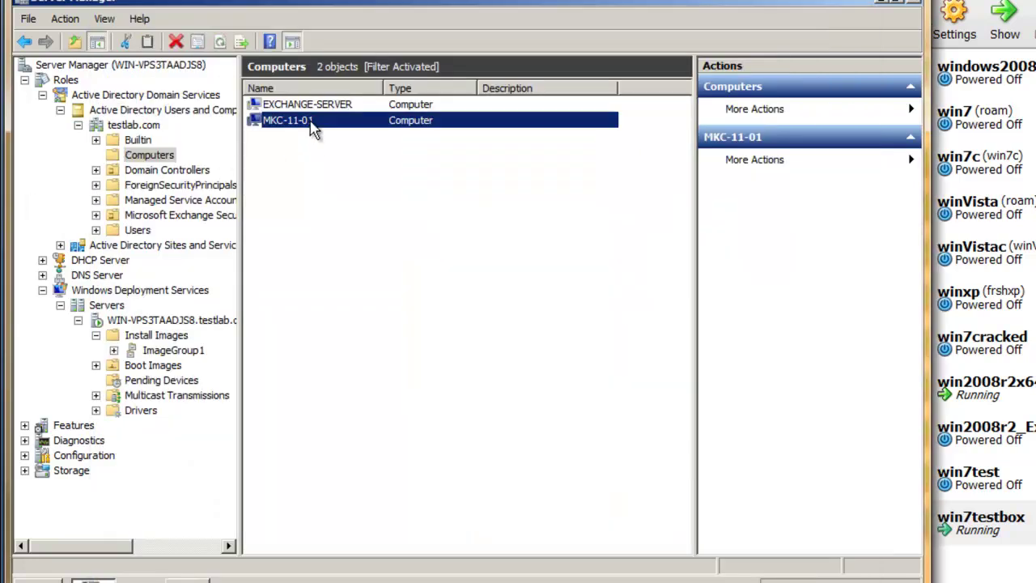
left_click(162, 322)
right_click(163, 325)
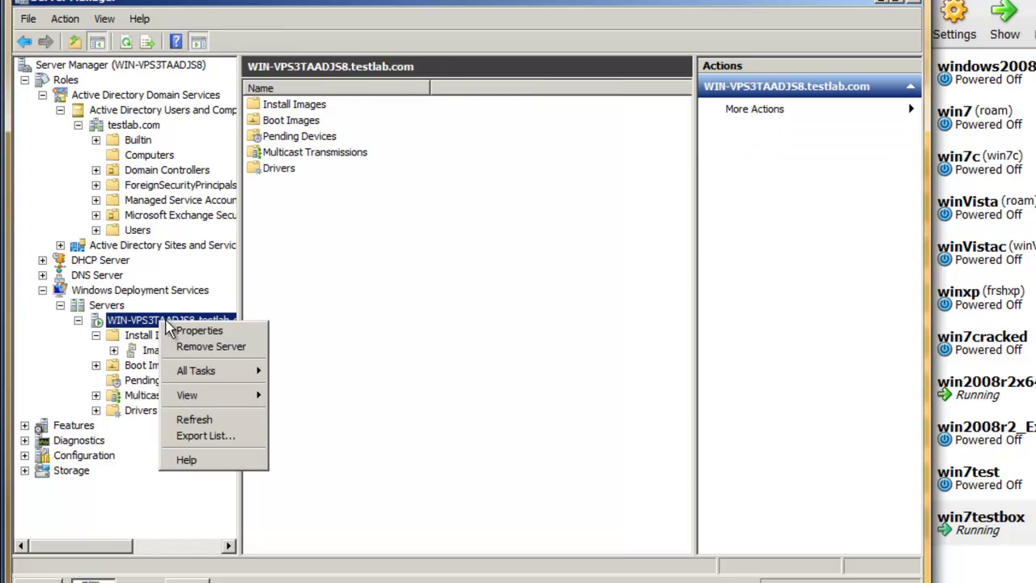
left_click(247, 330)
left_click(490, 116)
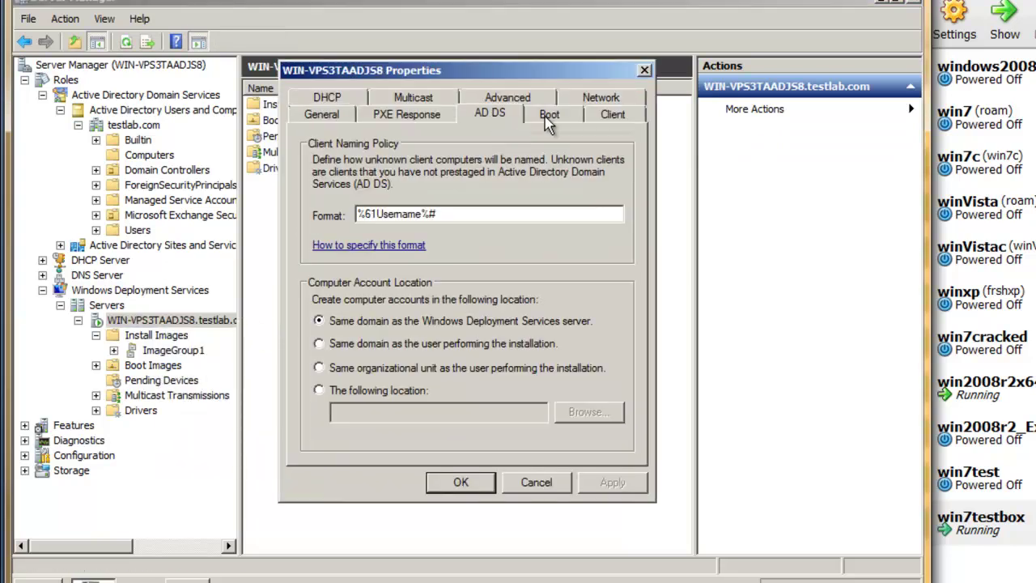
left_click(613, 112)
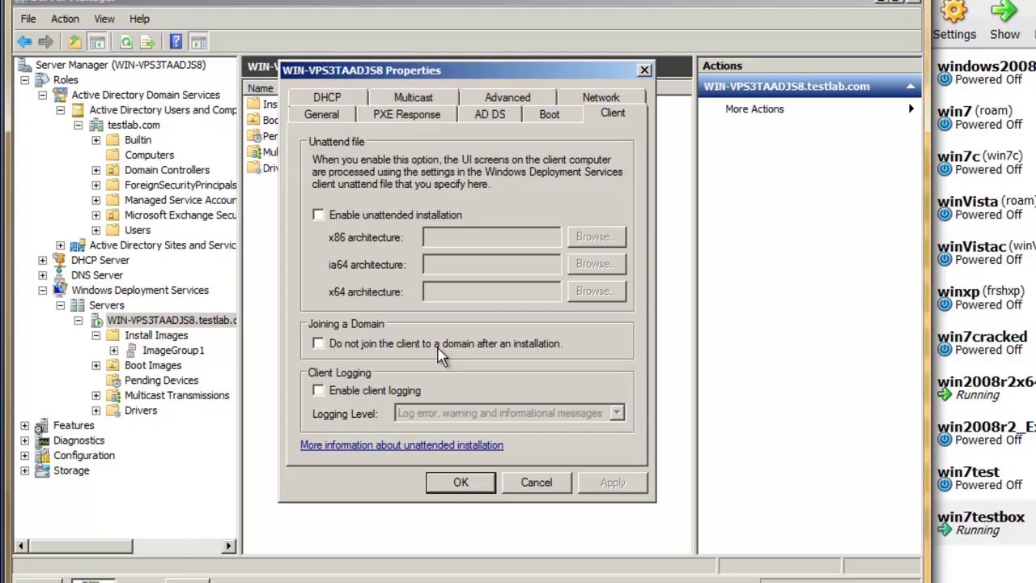
Step: Leave Enable unattended installation disabled for WDS clients, then bring the VirtualBox window forward
left_click(402, 216)
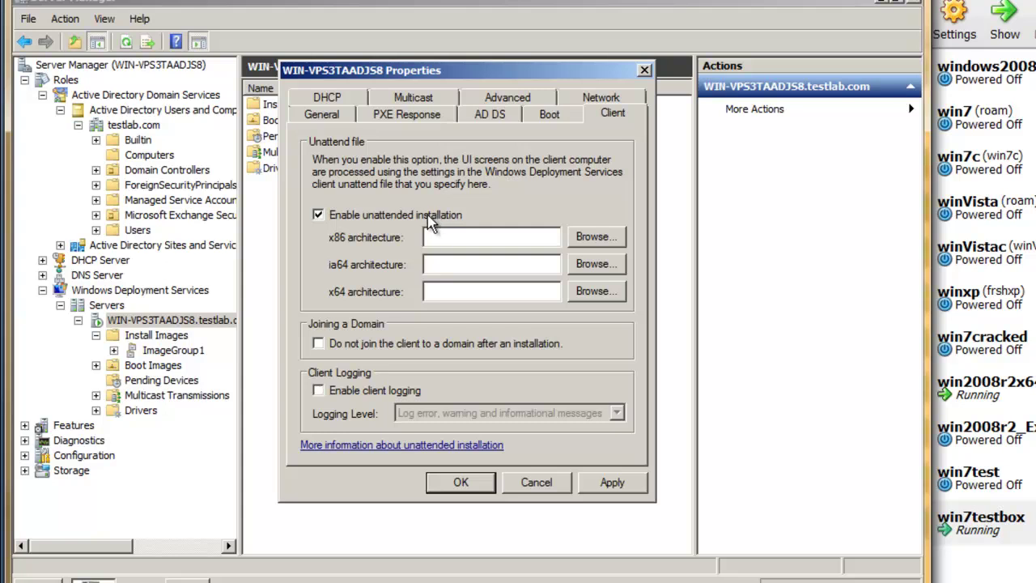
left_click(431, 217)
left_click(940, 531)
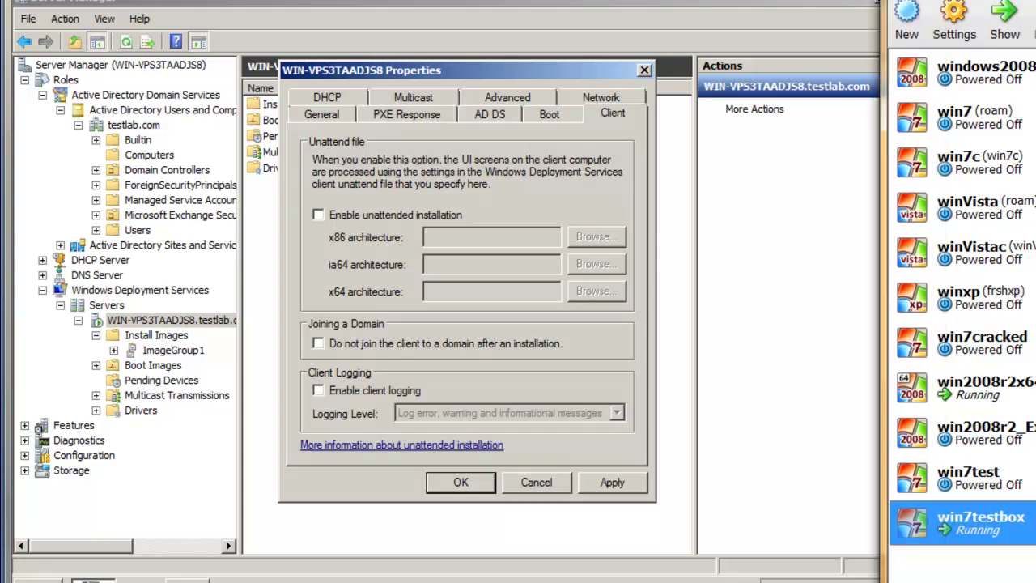